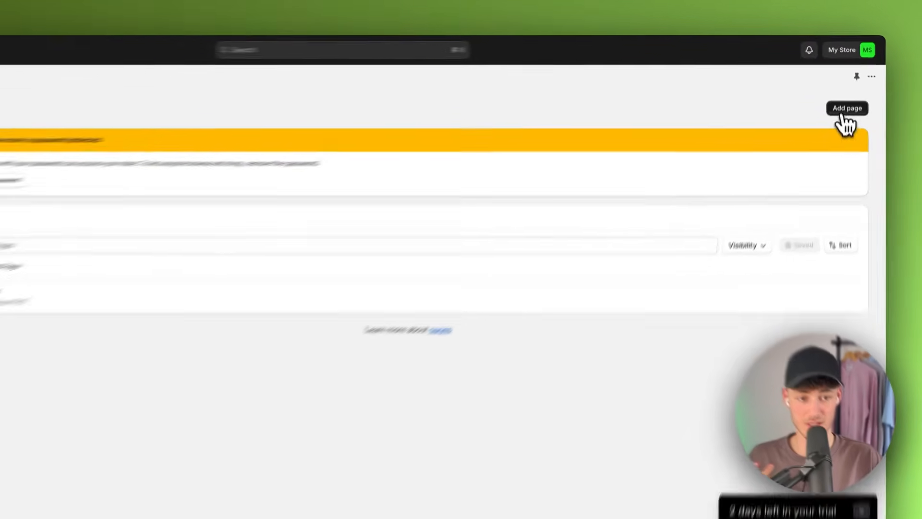
Add a new page to the online store and title it "Our Mission"
click(848, 97)
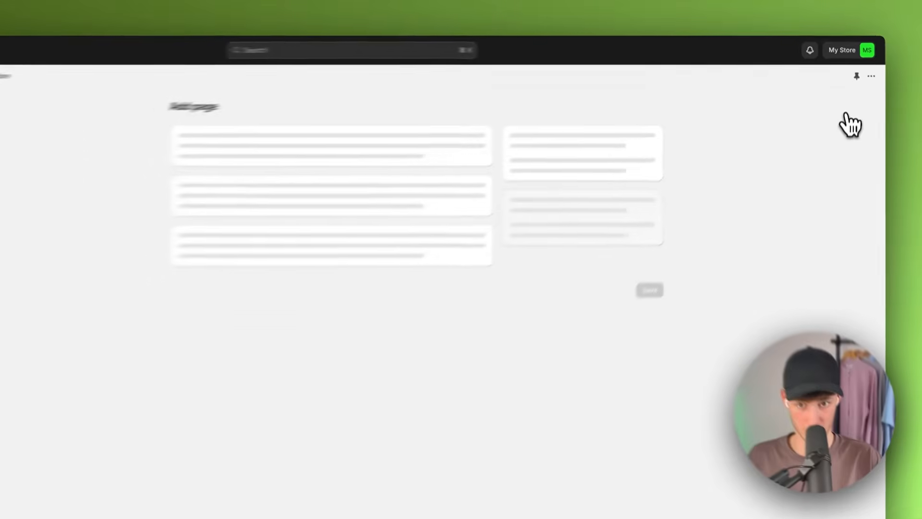
drag(321, 130, 343, 130)
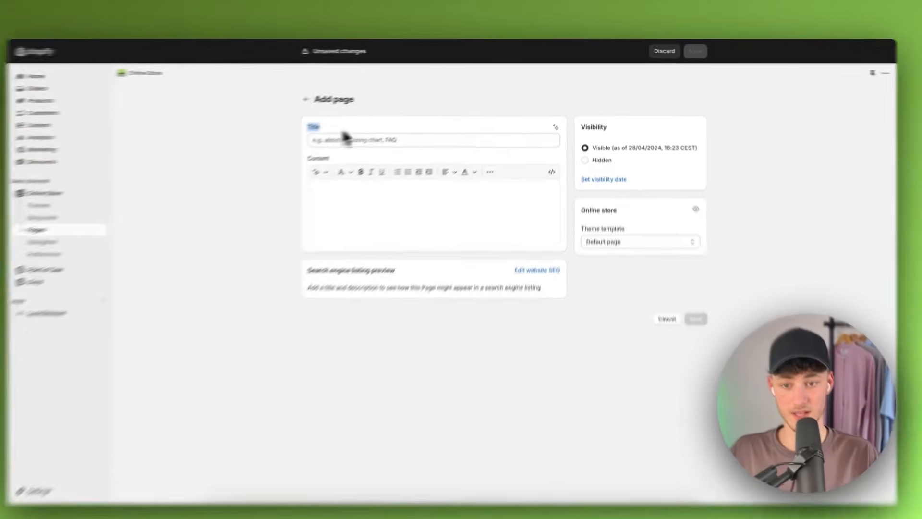
click(357, 139)
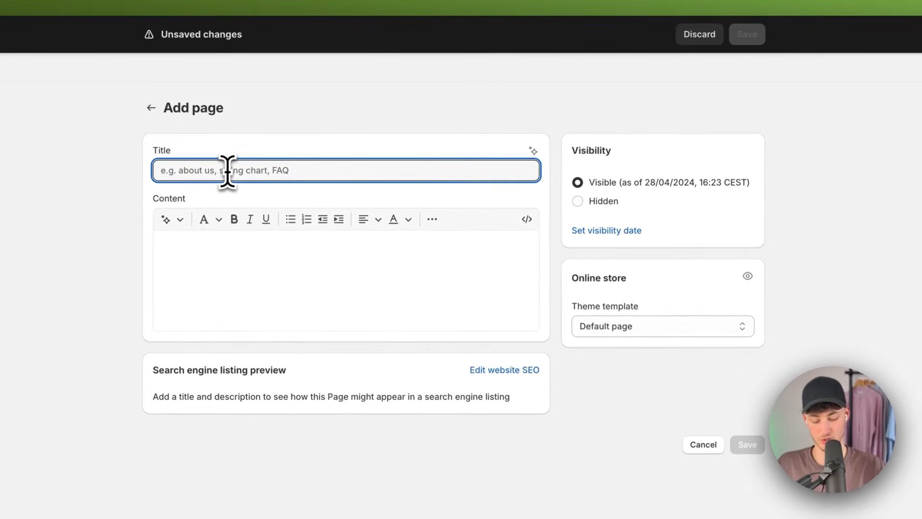
text(Our Mission)
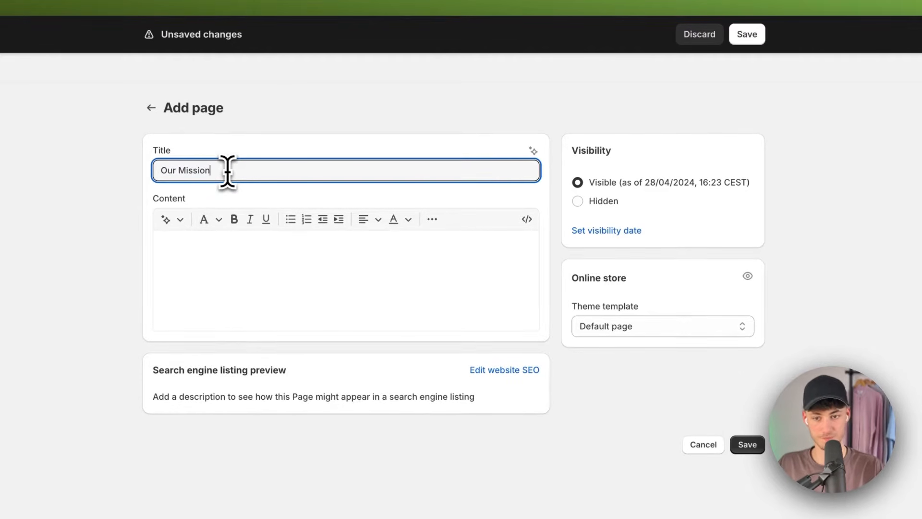
Write the page content on two lines: "Founded in 1999" and "Our Brand is based in"
drag(193, 202, 146, 202)
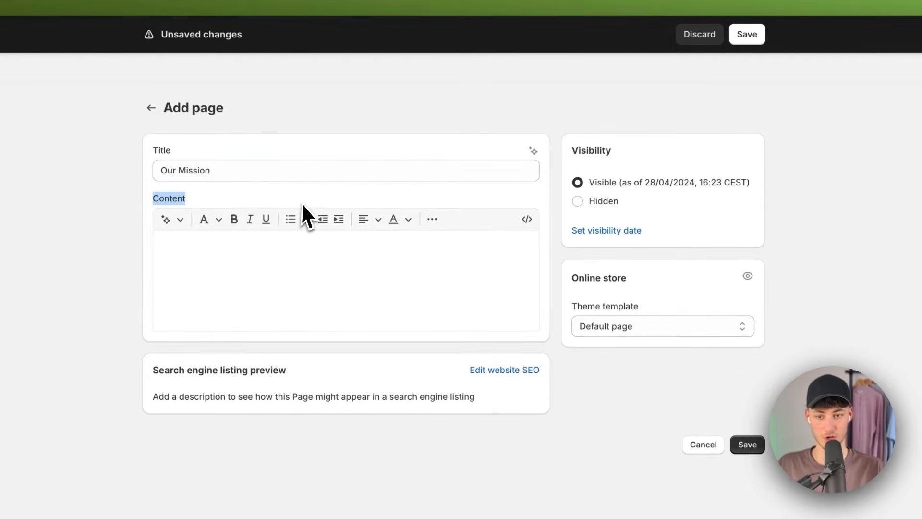
click(263, 279)
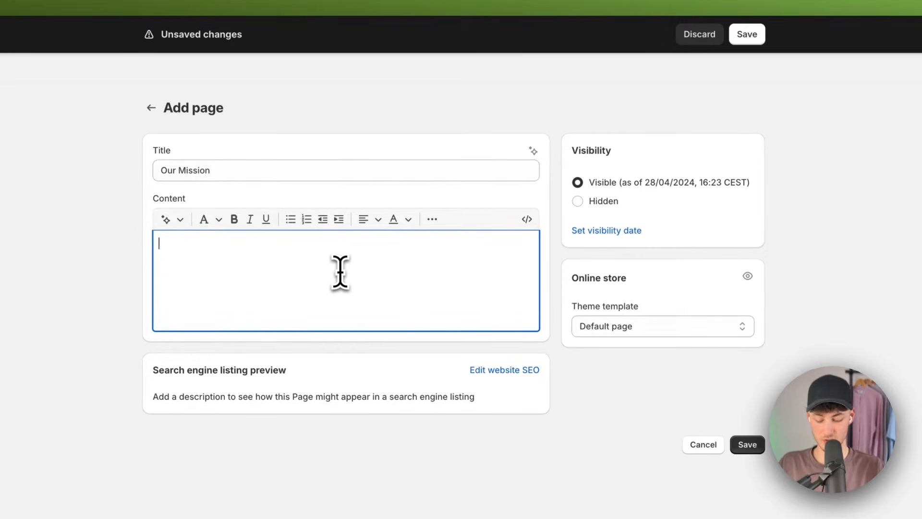
text(Founded in 1999)
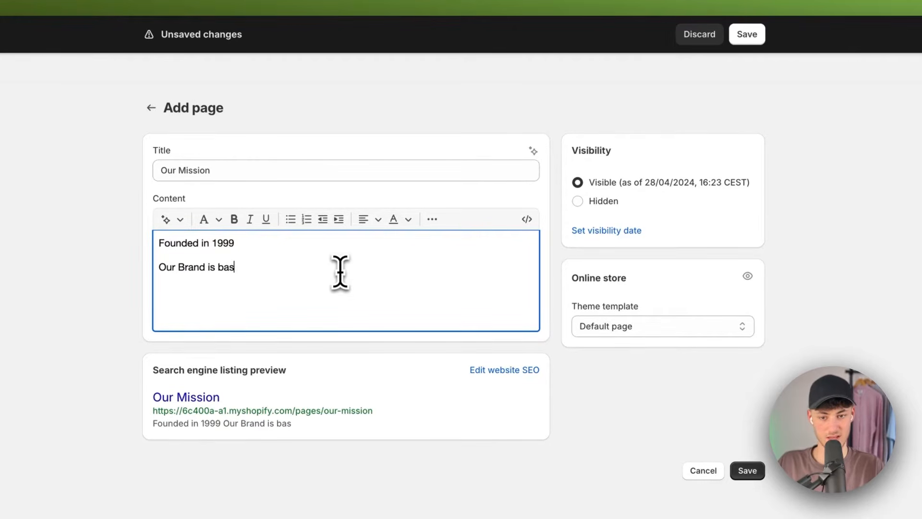
Try making the "Founded in 1999" line bold
drag(308, 243, 22, 231)
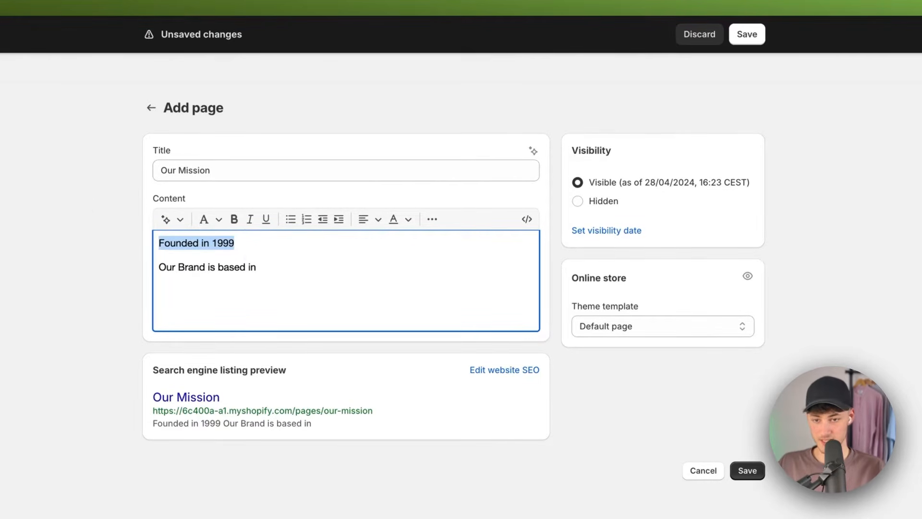
click(331, 290)
drag(295, 250, 22, 230)
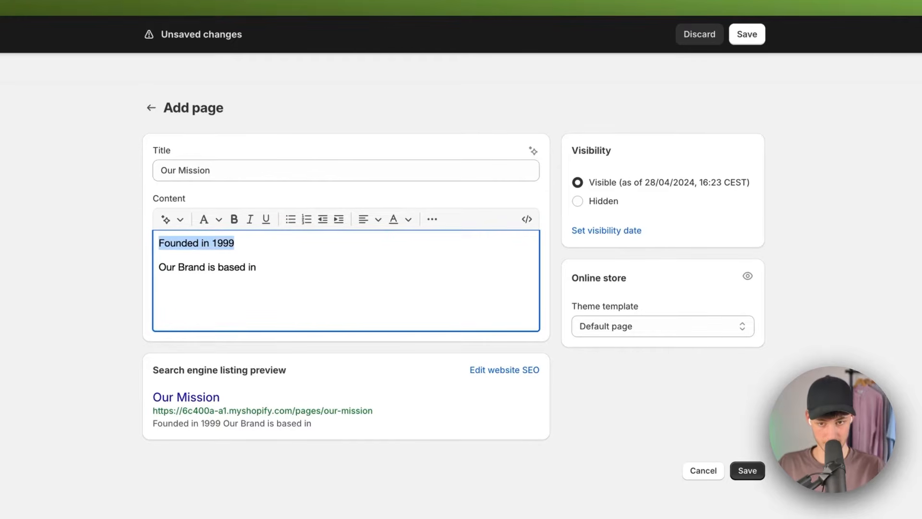
click(235, 220)
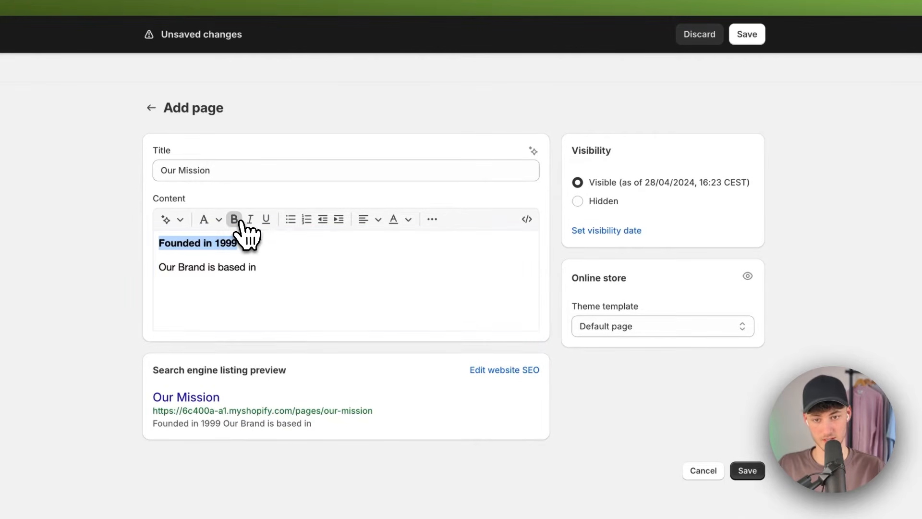
Format the "Founded in 1999" line as Heading 2
click(408, 220)
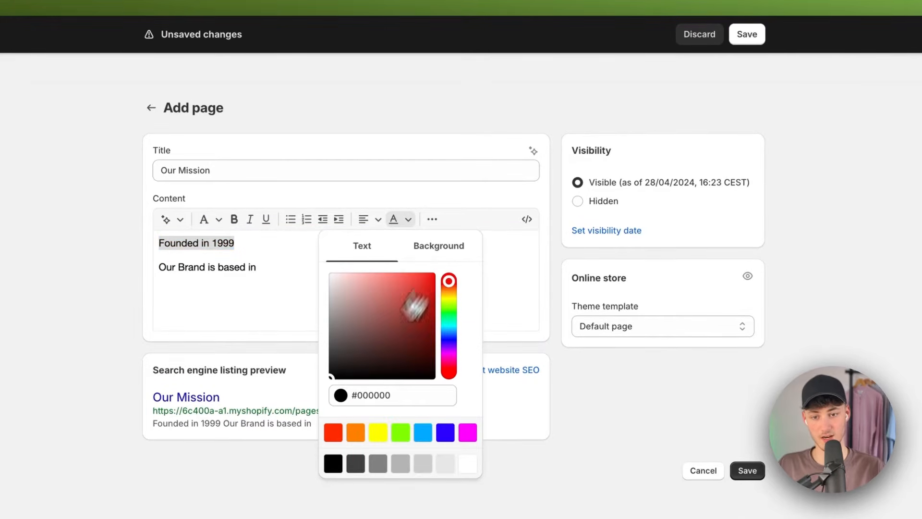
click(303, 401)
click(377, 220)
click(377, 220)
click(218, 220)
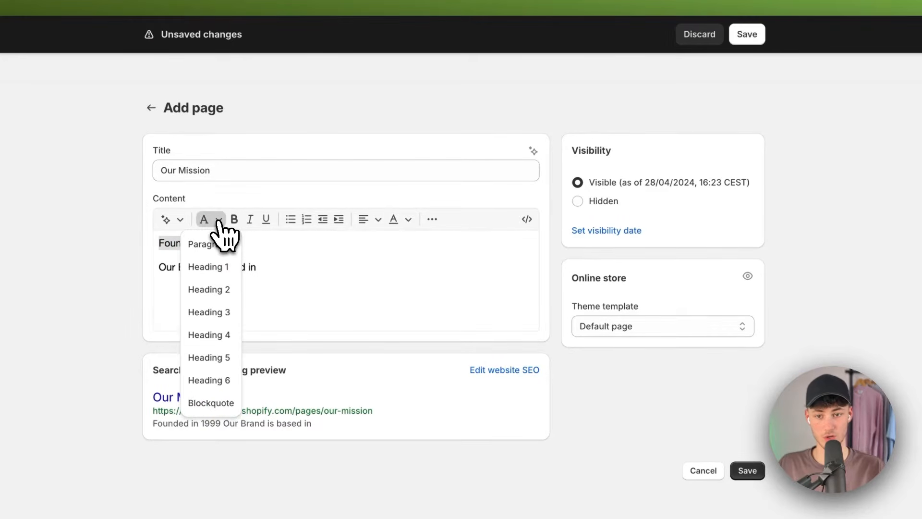
click(215, 290)
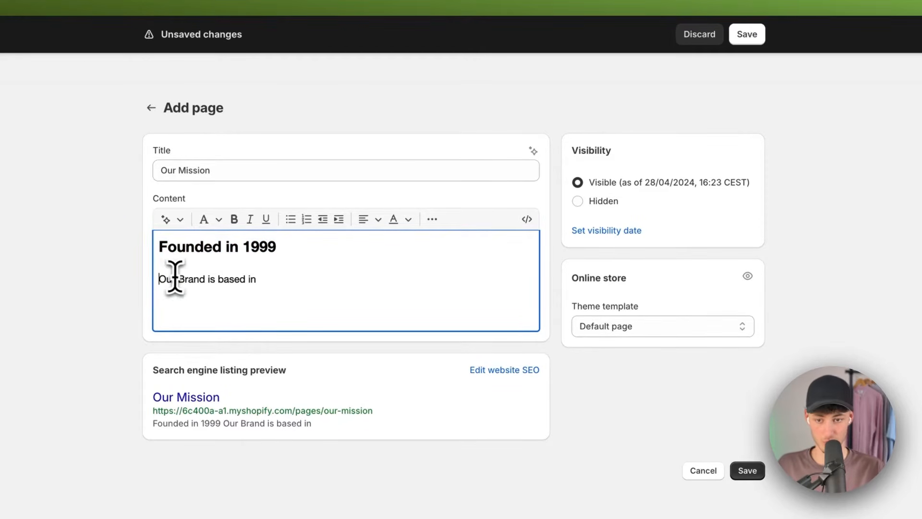
Try starting a dashed list below the "Our Brand is based in" line and remove its entries
drag(163, 278, 303, 284)
click(302, 287)
key(Return)
text(- d)
key(Return)
text(d)
key(Return)
key(BackSpace)
key(BackSpace)
key(BackSpace)
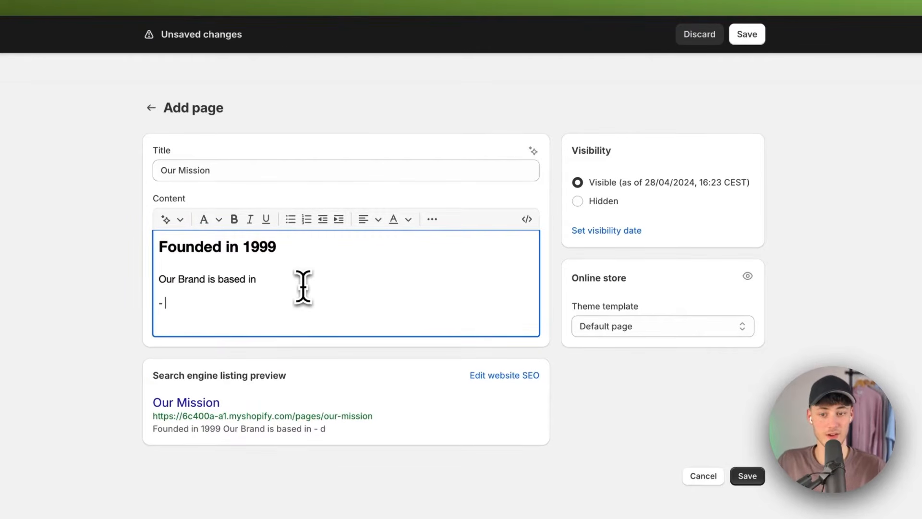
key(BackSpace)
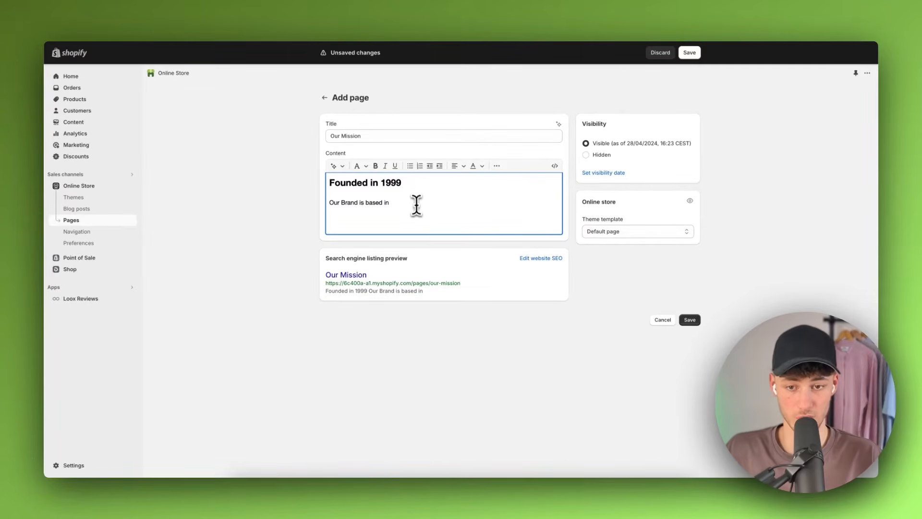
Select all of the page's content and look at the AI rewriting options available for it
drag(429, 210, 469, 241)
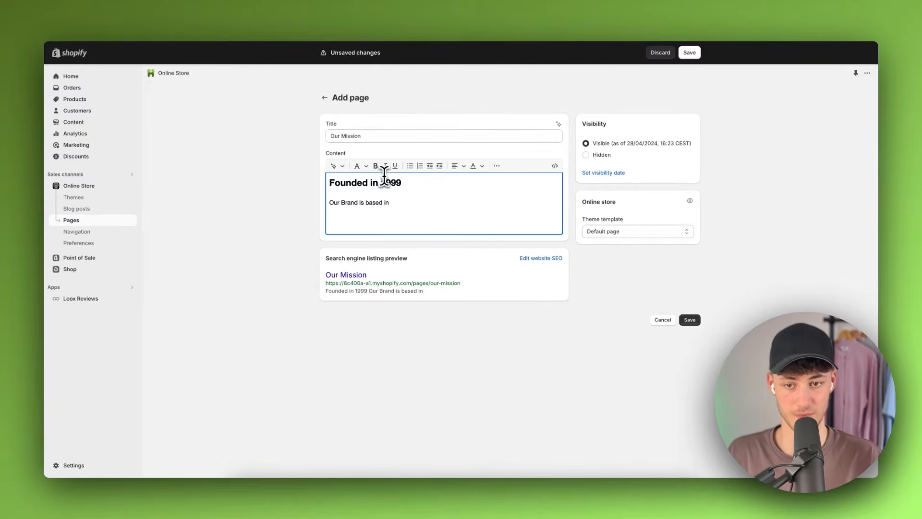
click(284, 211)
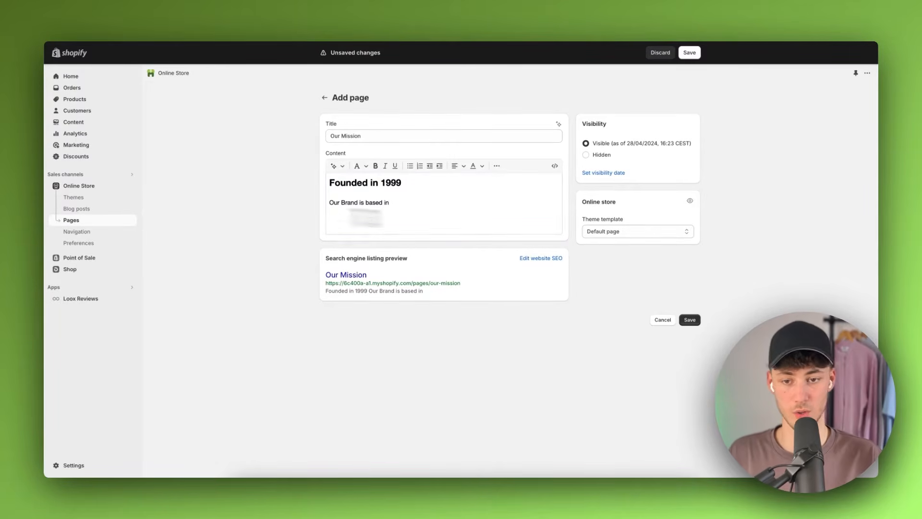
click(449, 223)
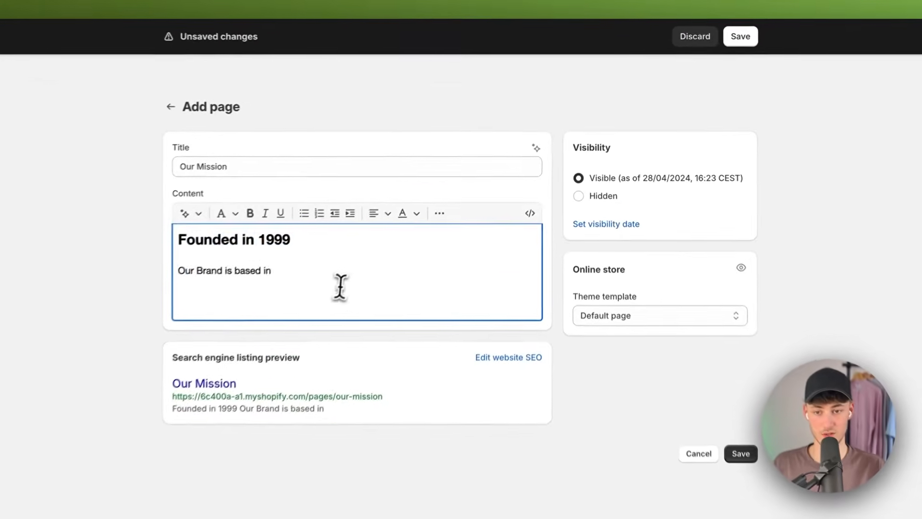
drag(432, 212, 310, 172)
click(171, 219)
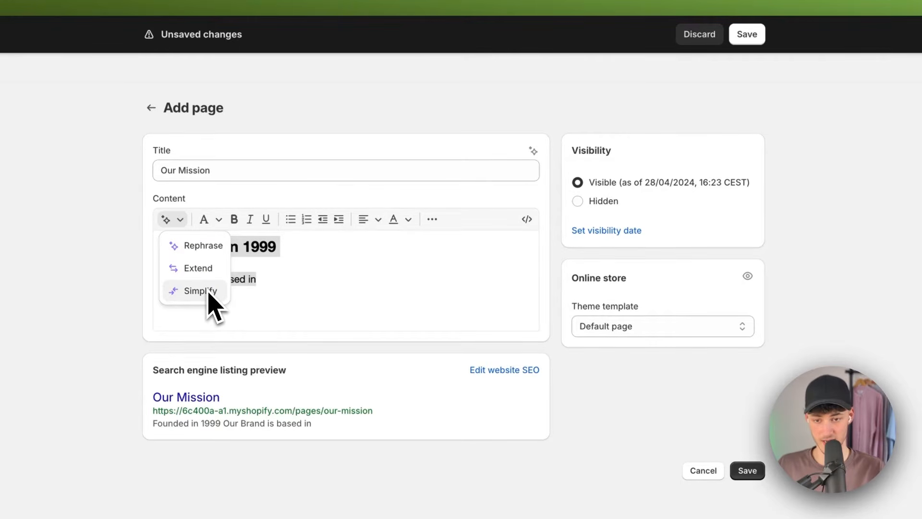
click(96, 263)
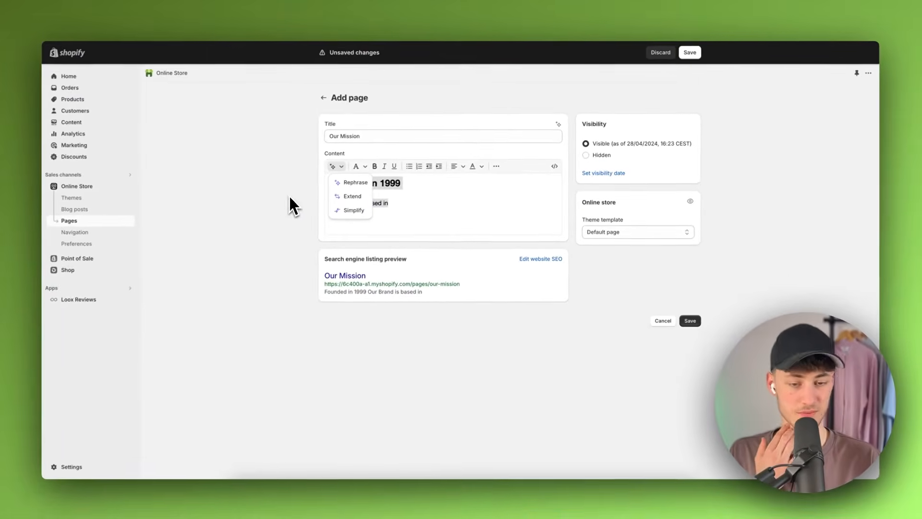
Complete the brand sentence with "Berlin, Germany." and save the new page
click(426, 202)
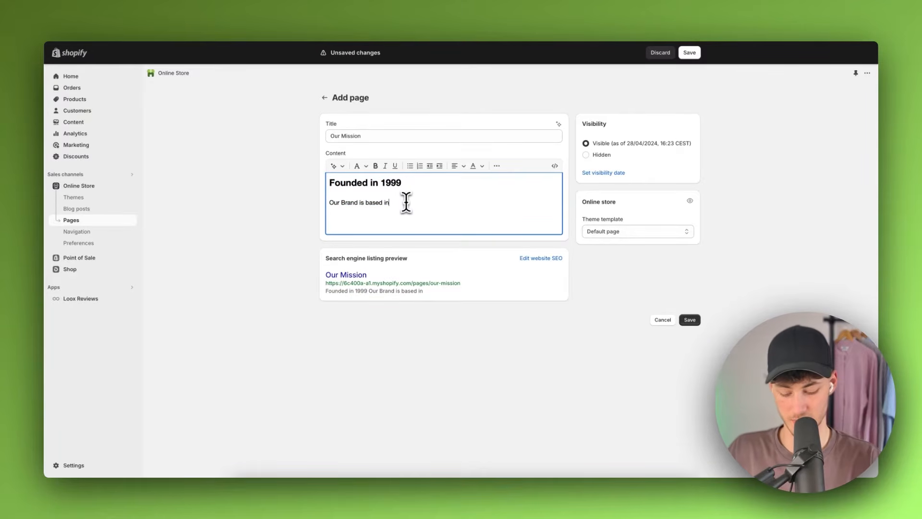
text(Berl)
text(in, Germany)
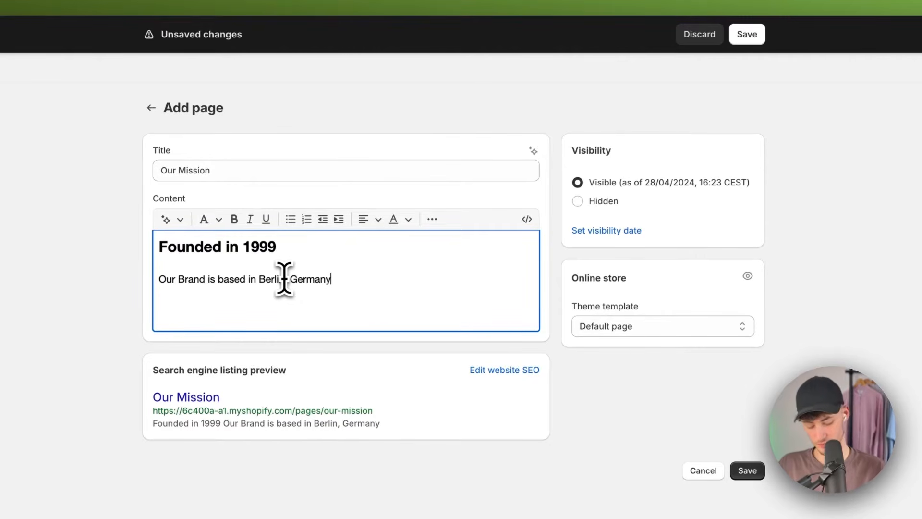
text(.)
click(758, 470)
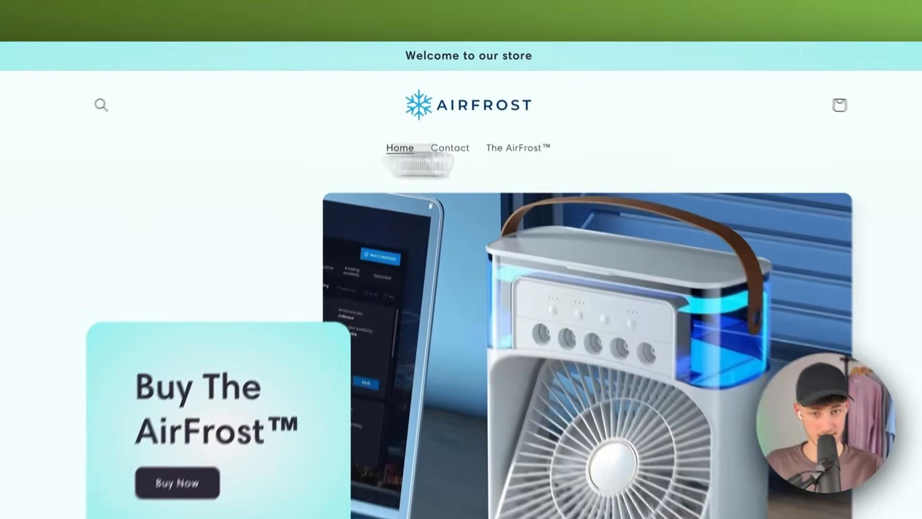
Check the storefront's header links and open the Main menu for editing in the store's navigation settings
click(543, 147)
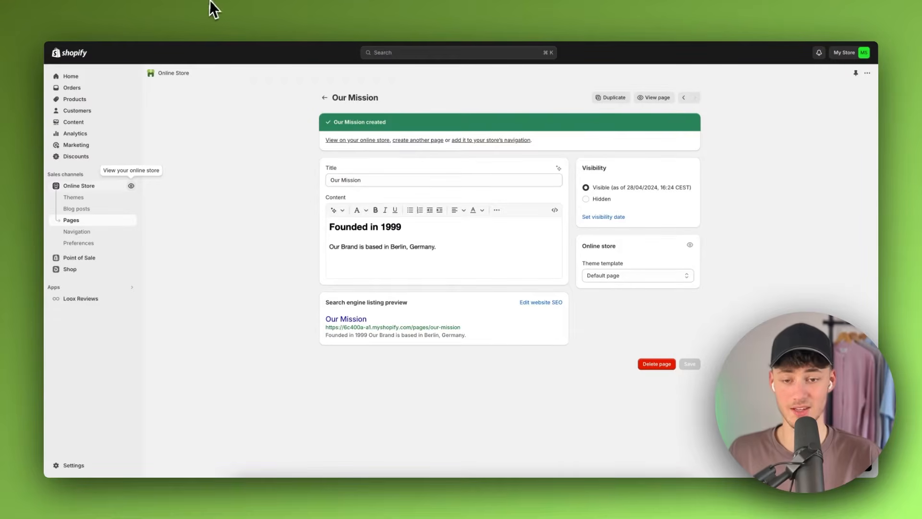
click(325, 98)
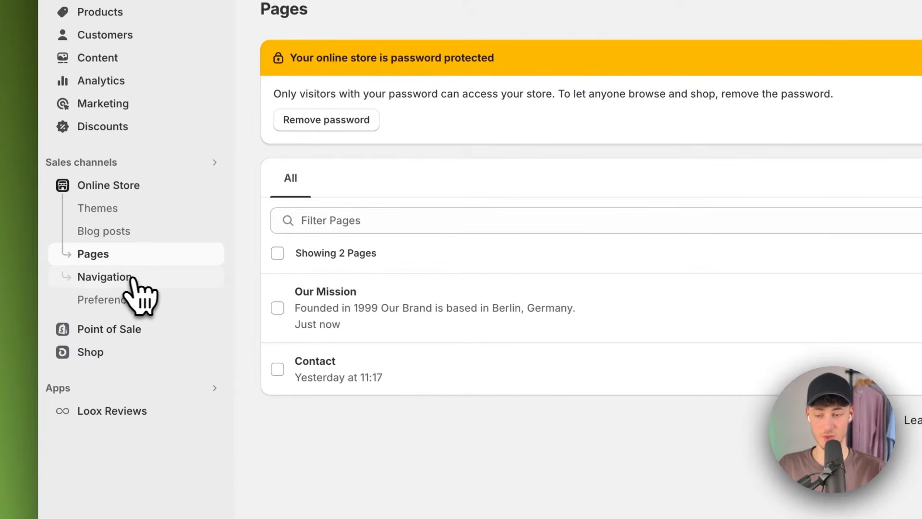
click(131, 280)
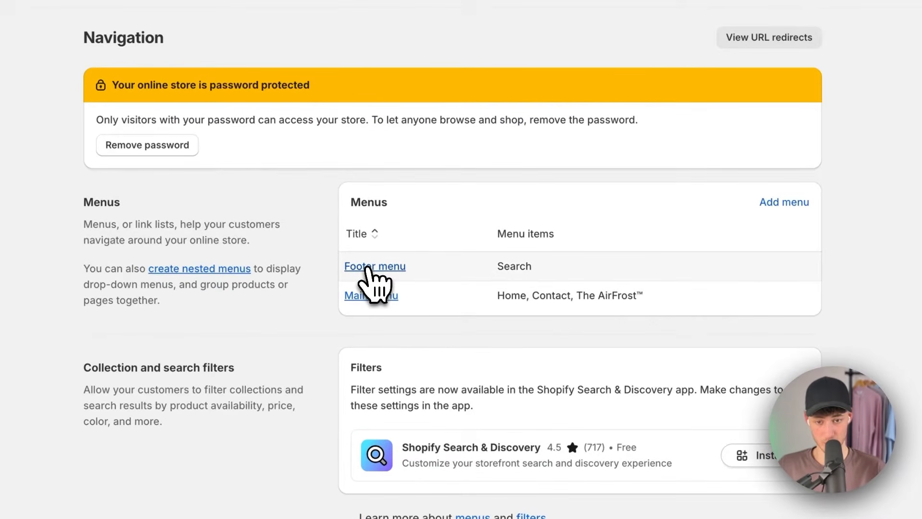
click(378, 301)
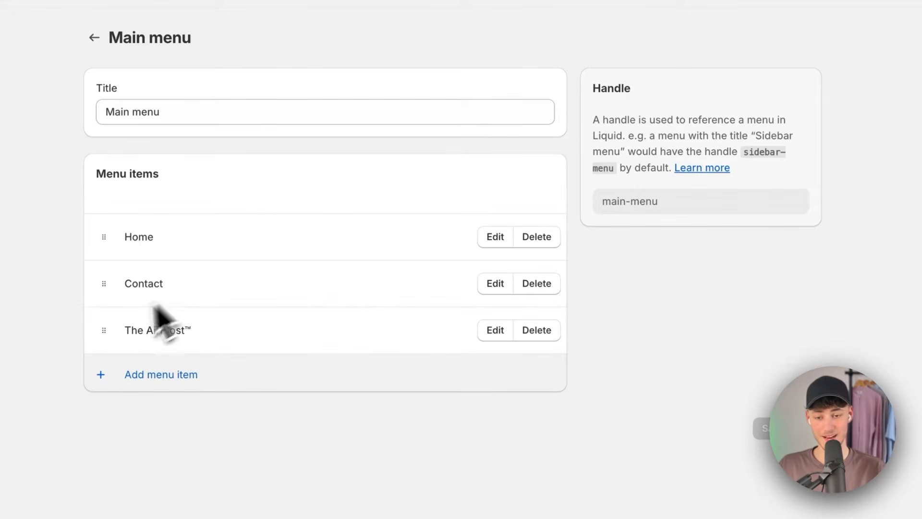
Add a main menu item named "Our Mission" that links to the Our Mission page, and save the menu
click(144, 378)
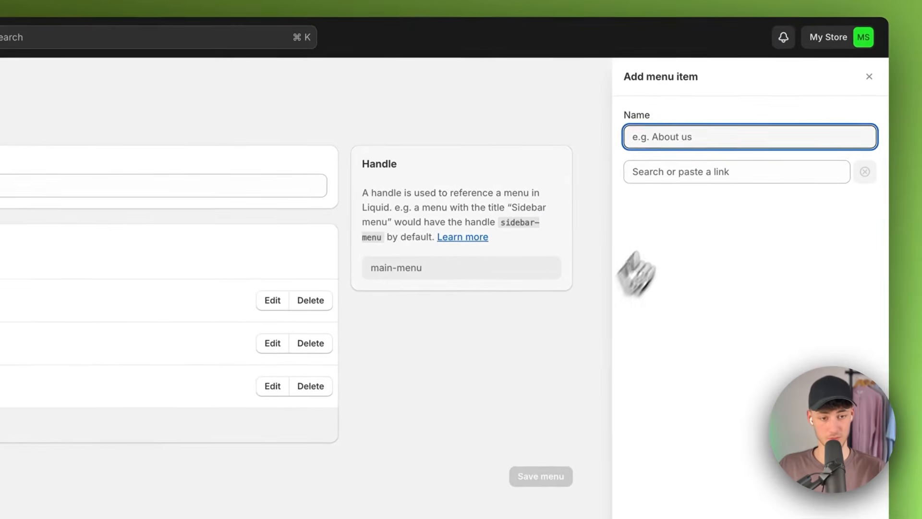
click(673, 176)
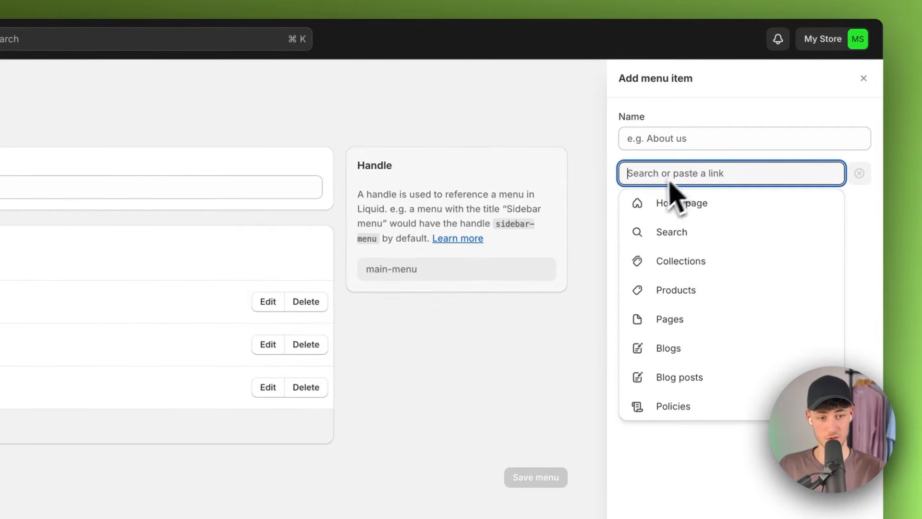
click(693, 326)
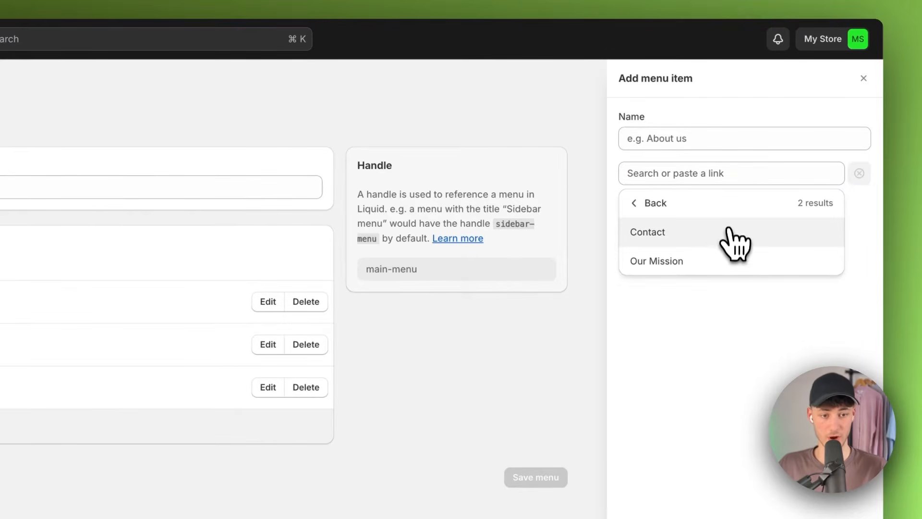
click(673, 262)
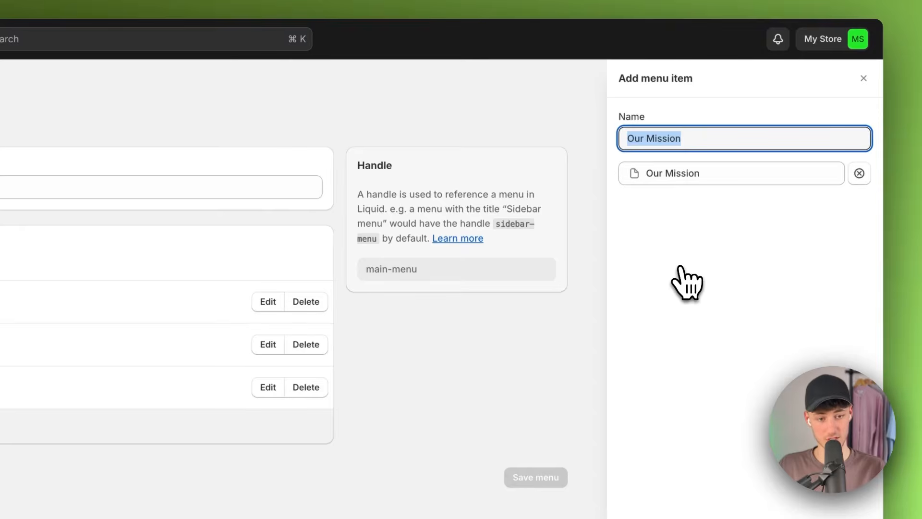
click(891, 488)
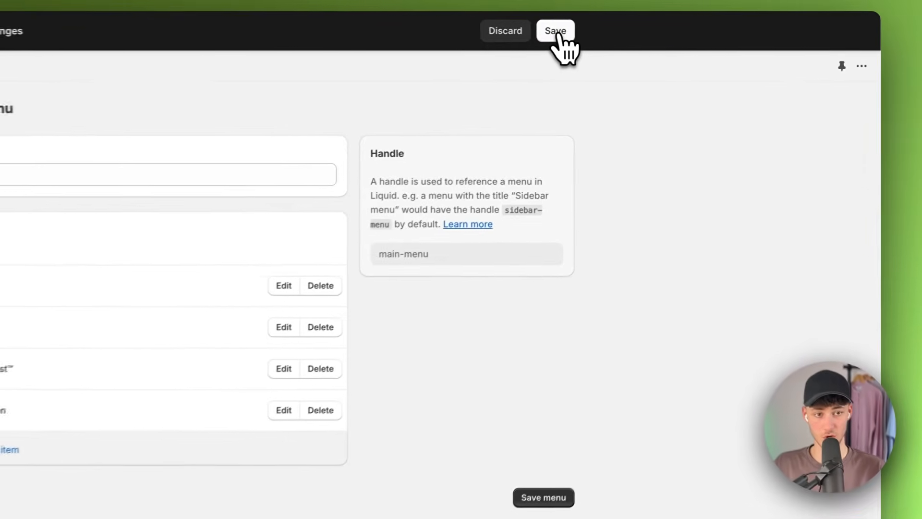
click(644, 45)
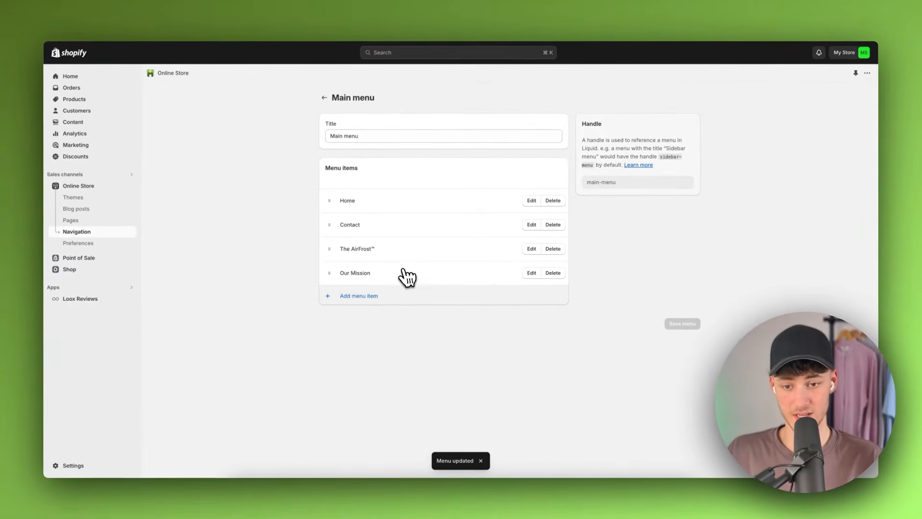
Reorder the main menu so Our Mission comes directly after Home and Contact comes last
drag(328, 272, 328, 228)
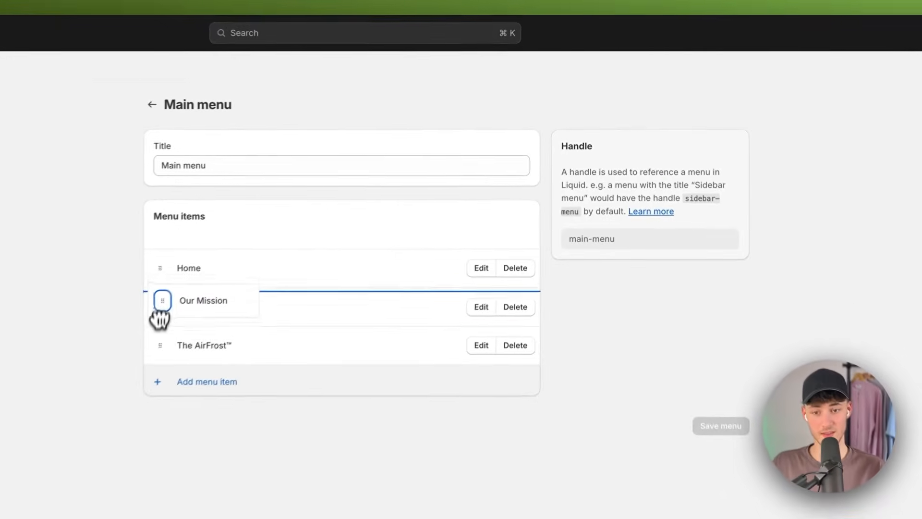
drag(137, 321, 138, 318)
drag(139, 356, 140, 395)
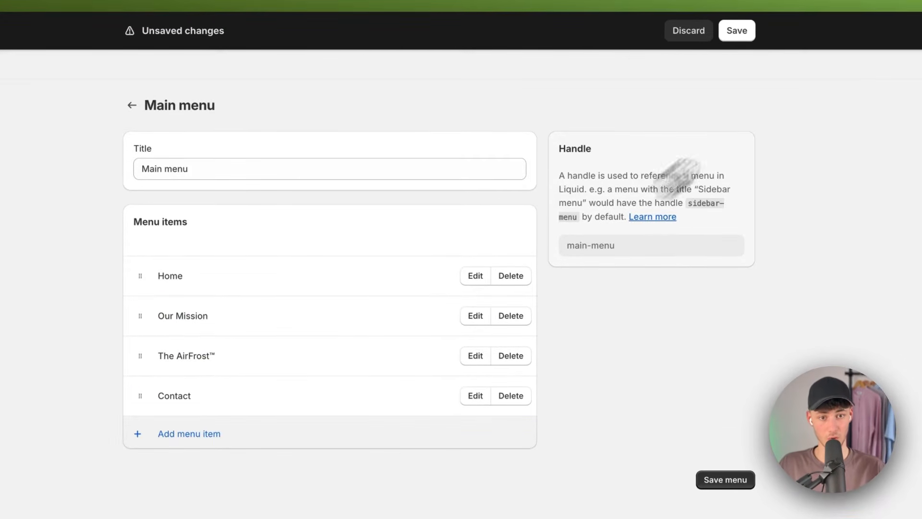
Save the reordered main menu and open the Our Mission page from the live storefront's header
click(746, 30)
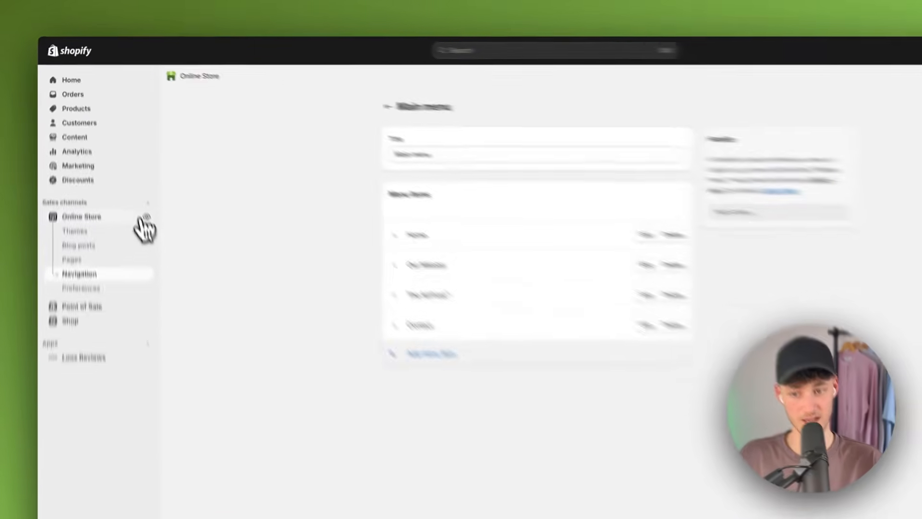
click(143, 217)
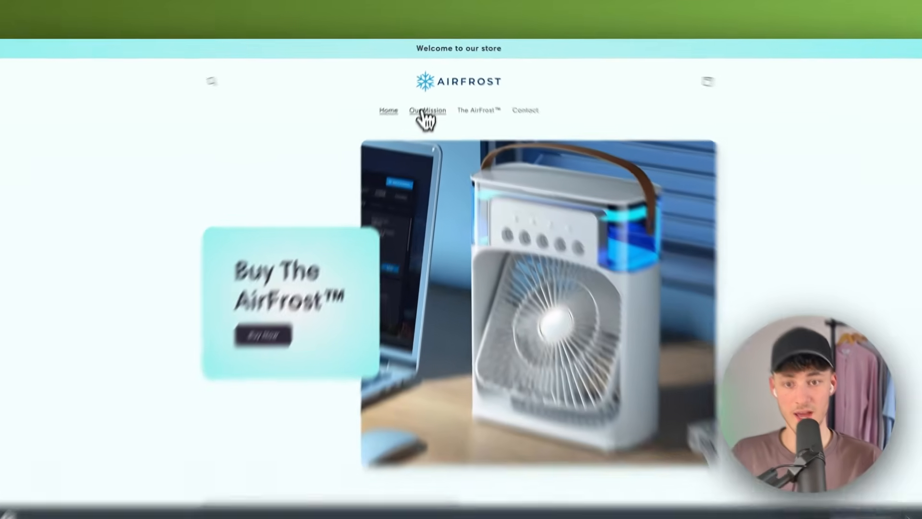
click(426, 109)
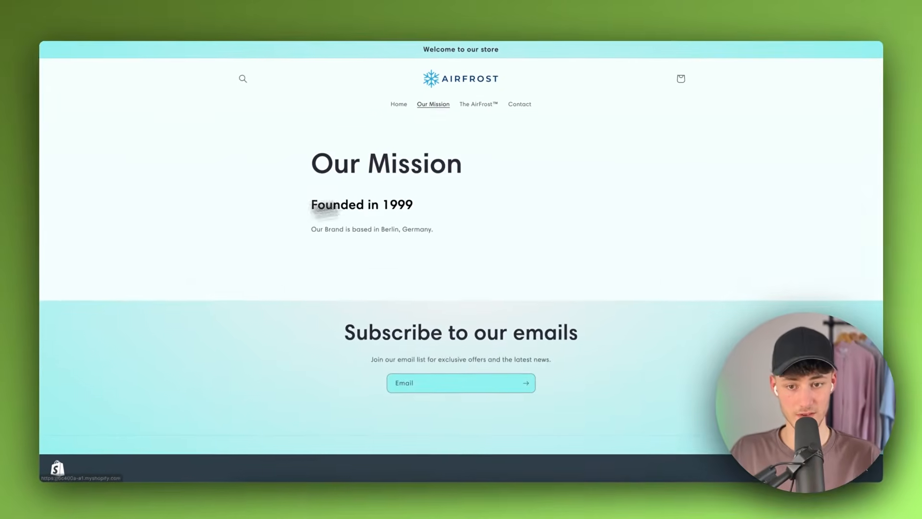
Review the title, subheading and brand sentence on the storefront's Our Mission page
drag(310, 161, 456, 234)
click(459, 236)
drag(498, 255, 466, 241)
click(325, 204)
click(463, 235)
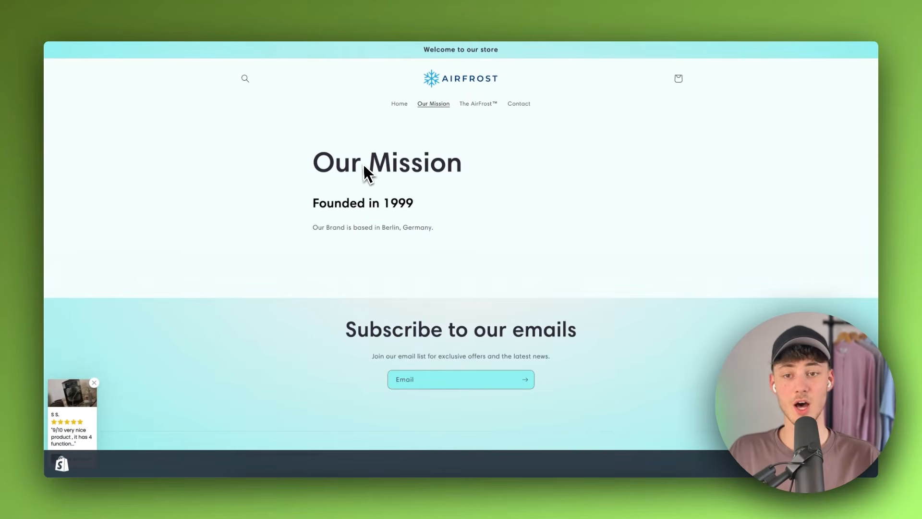
drag(265, 218, 529, 253)
click(550, 252)
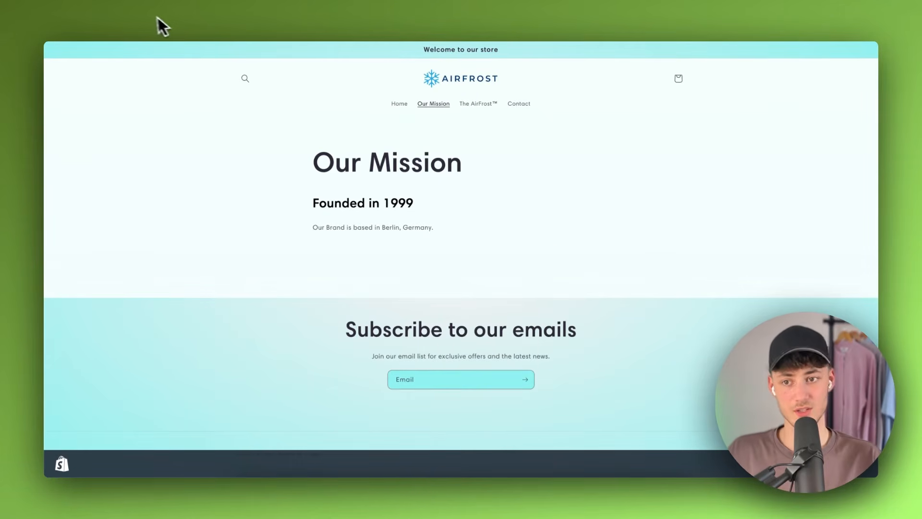
Return to the store admin and open the current Sense theme for customizing
click(152, 4)
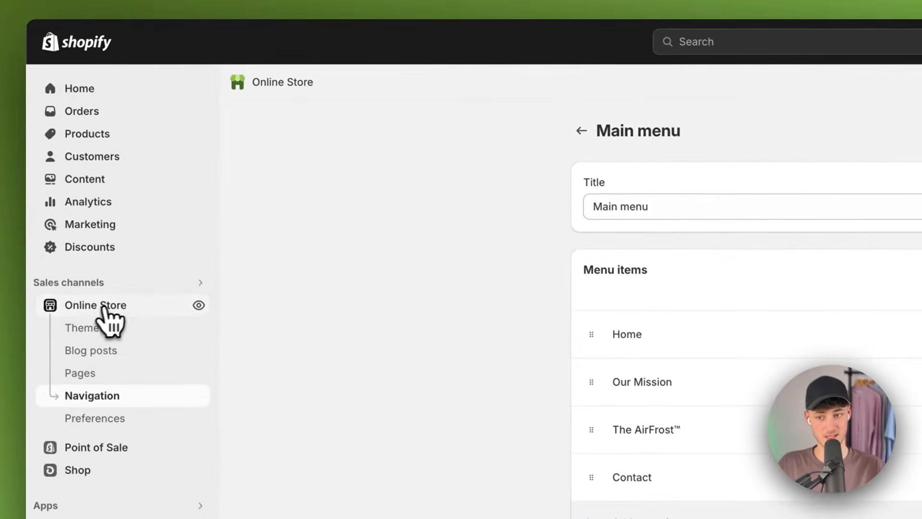
click(89, 327)
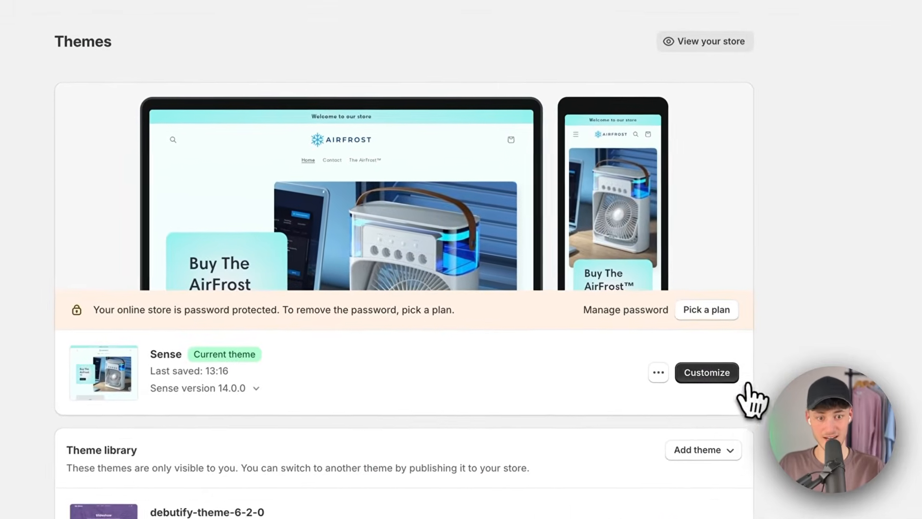
click(720, 377)
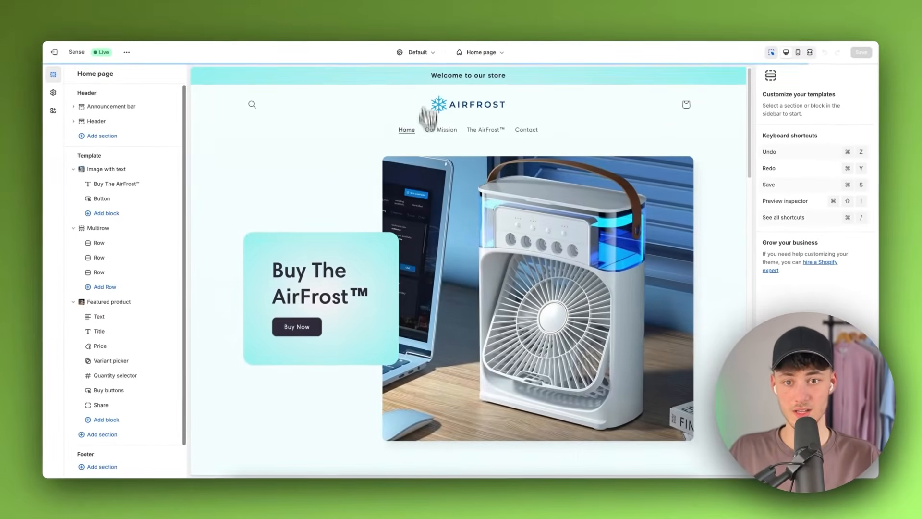
Look through the sections of the home page in the theme preview
scroll(547, 212, down, 5)
scroll(551, 200, up, 5)
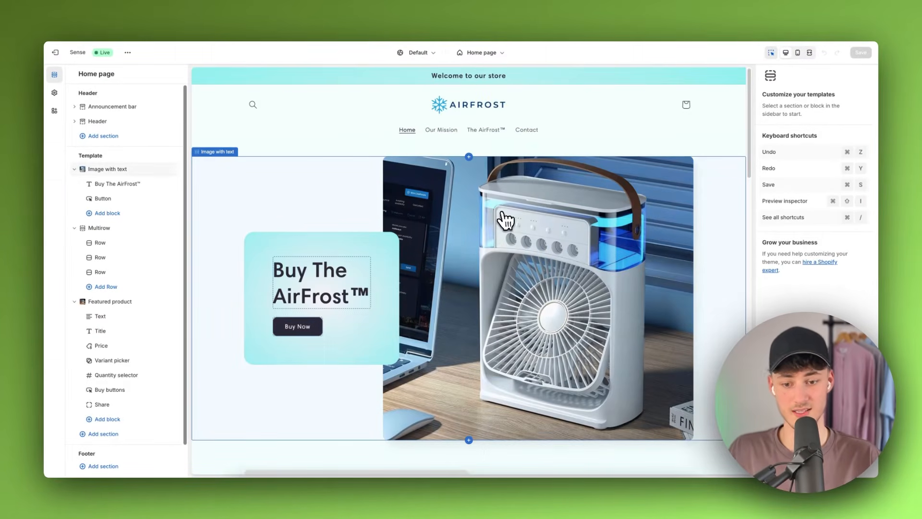
scroll(509, 216, down, 5)
scroll(527, 207, up, 5)
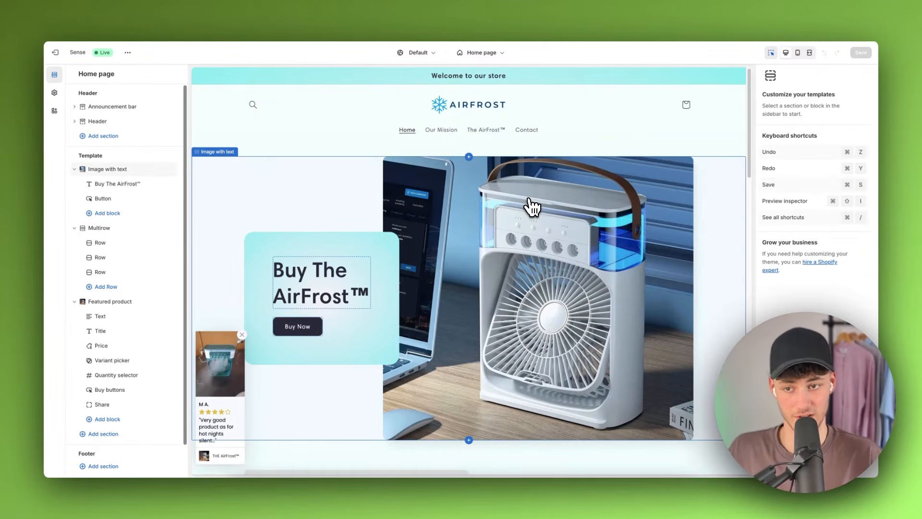
scroll(532, 205, down, 5)
scroll(539, 181, up, 5)
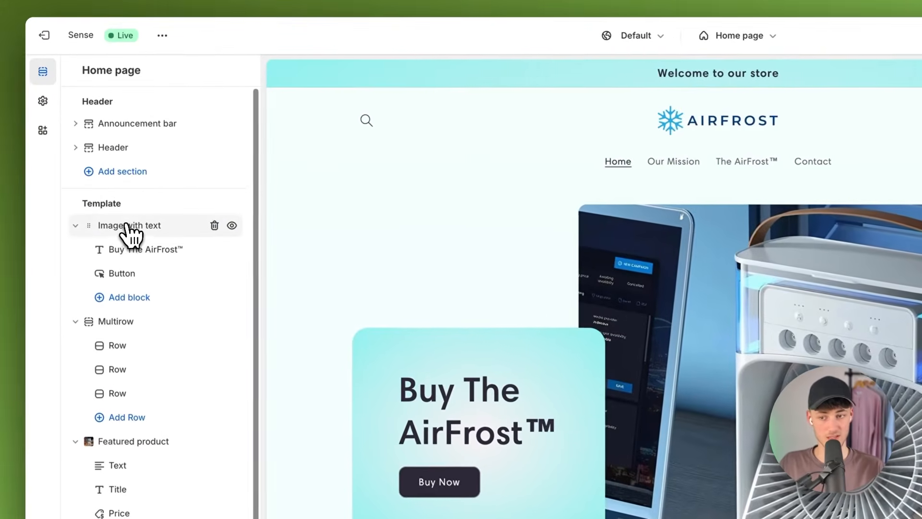
Inspect the home page's Image with text section and the settings of its Multirow section
click(120, 171)
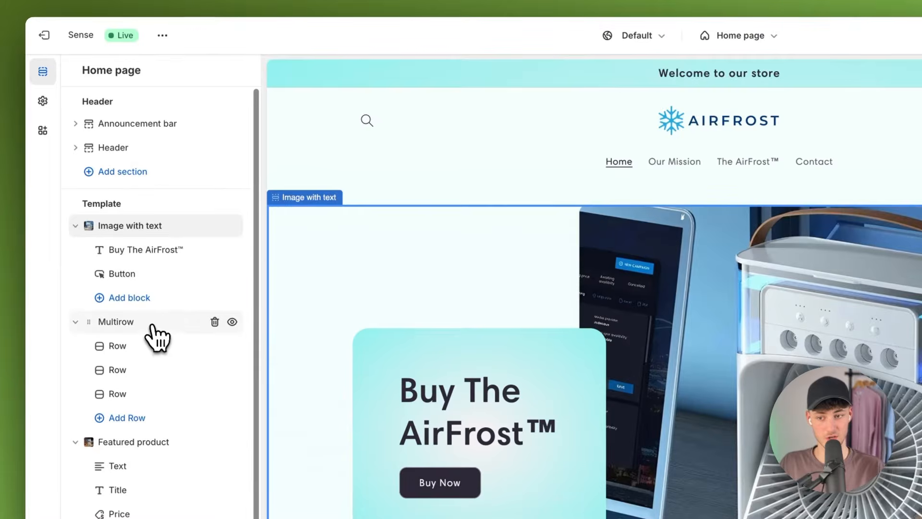
click(158, 339)
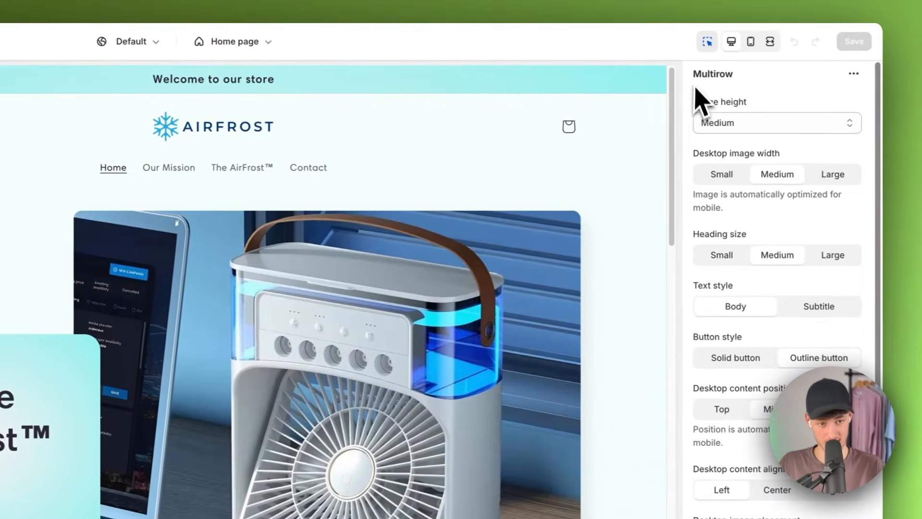
drag(694, 75, 740, 82)
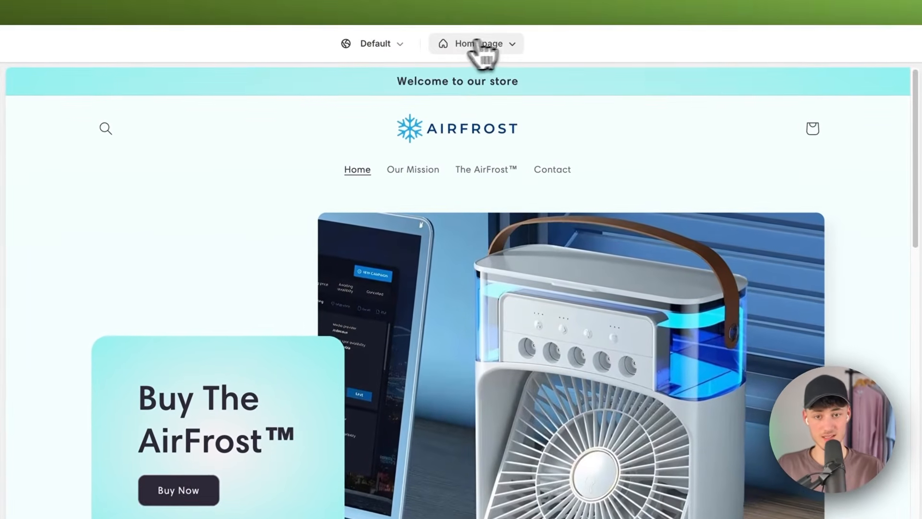
Switch the theme editor to the Default page template and select its Page section
click(482, 50)
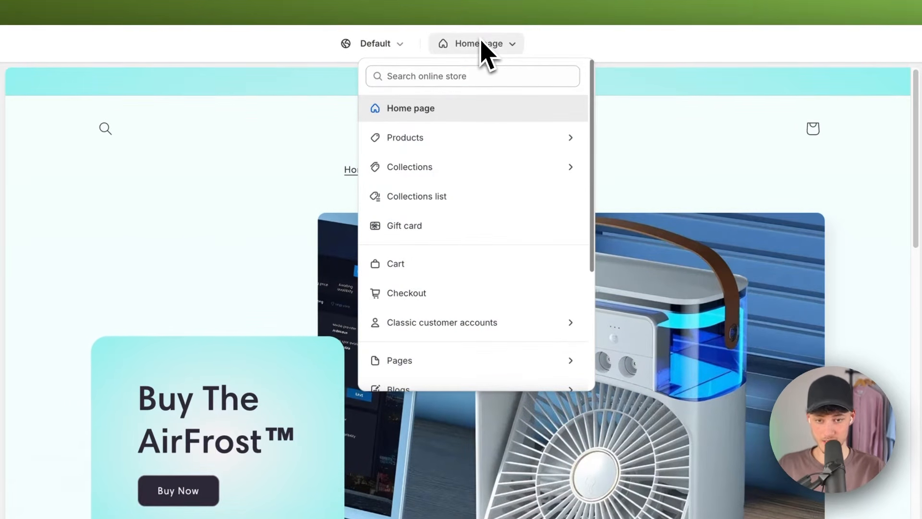
scroll(473, 204, down, 3)
click(437, 178)
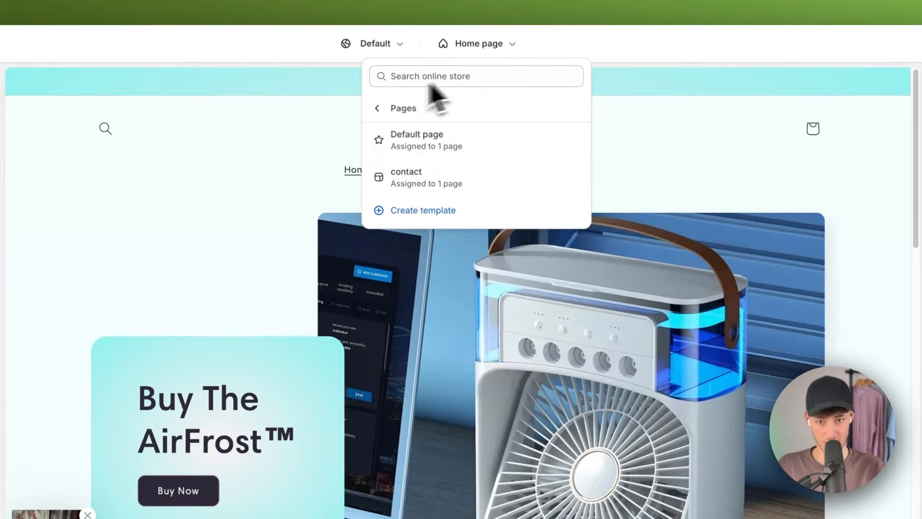
click(416, 153)
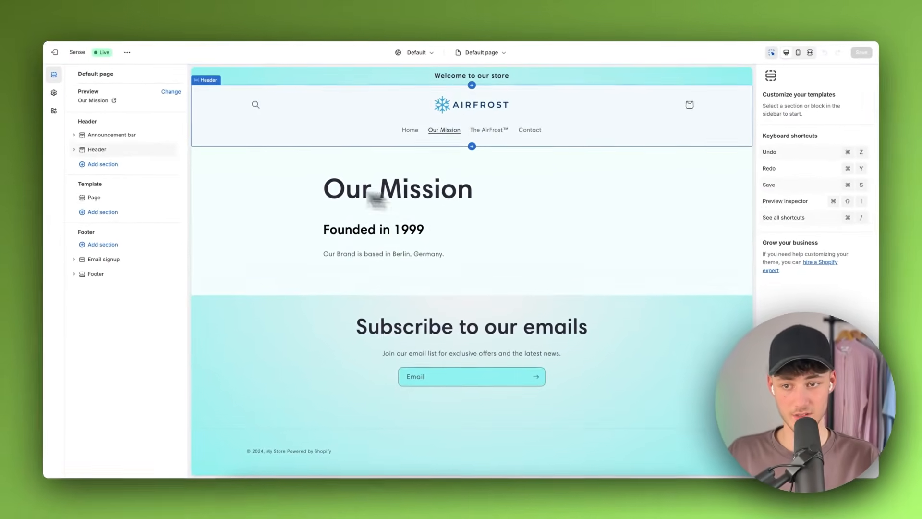
click(377, 200)
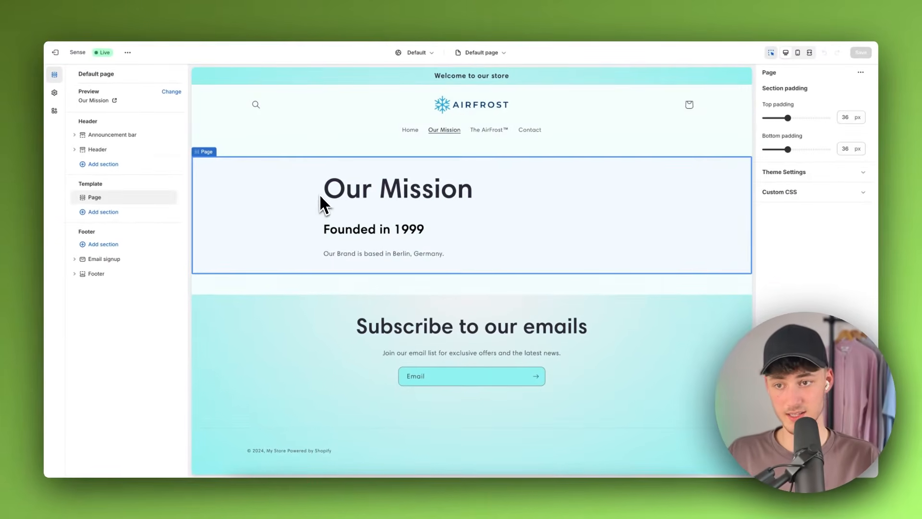
drag(75, 91, 103, 90)
click(129, 146)
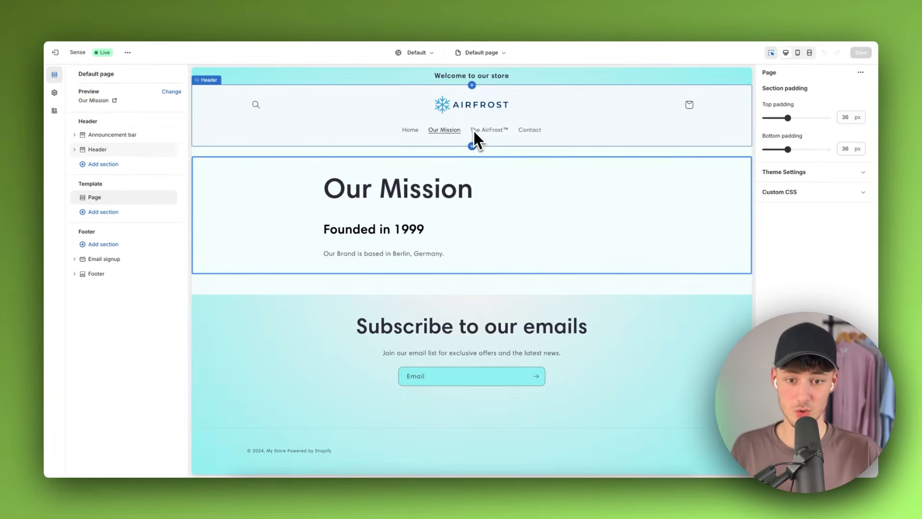
Add an Image with text section below the Page section and check which templates the store's pages use
click(103, 212)
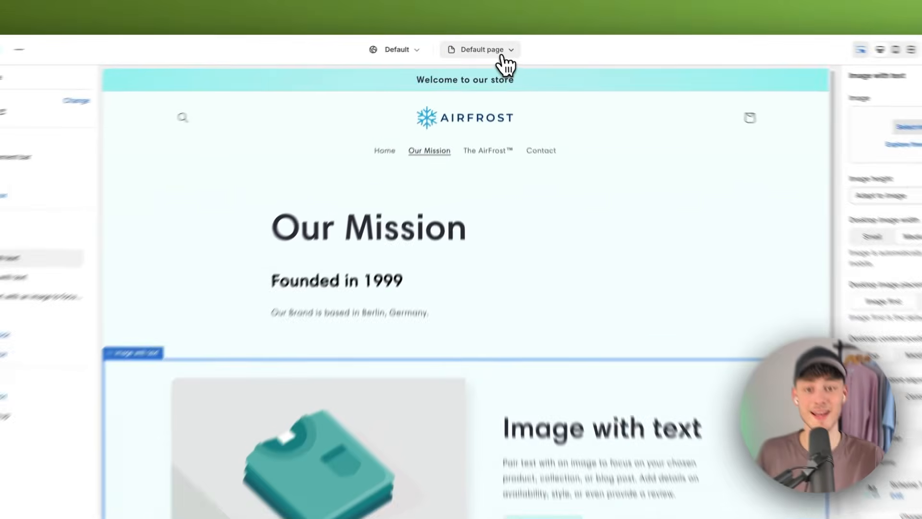
click(520, 53)
click(447, 347)
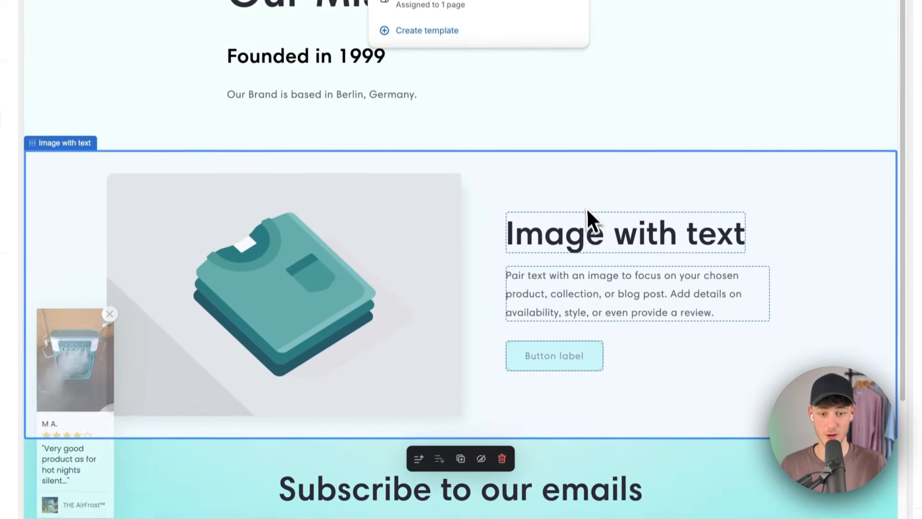
click(587, 475)
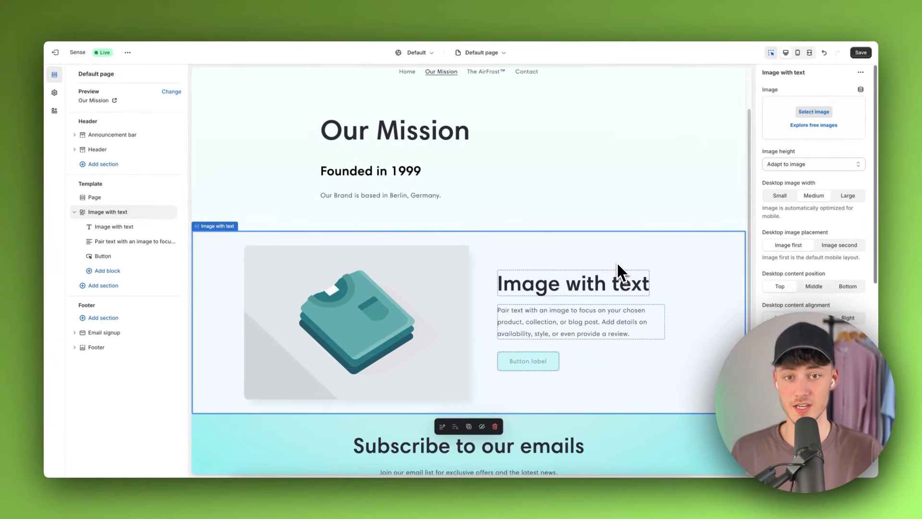
Delete the Image with text section from the Default page template
click(610, 265)
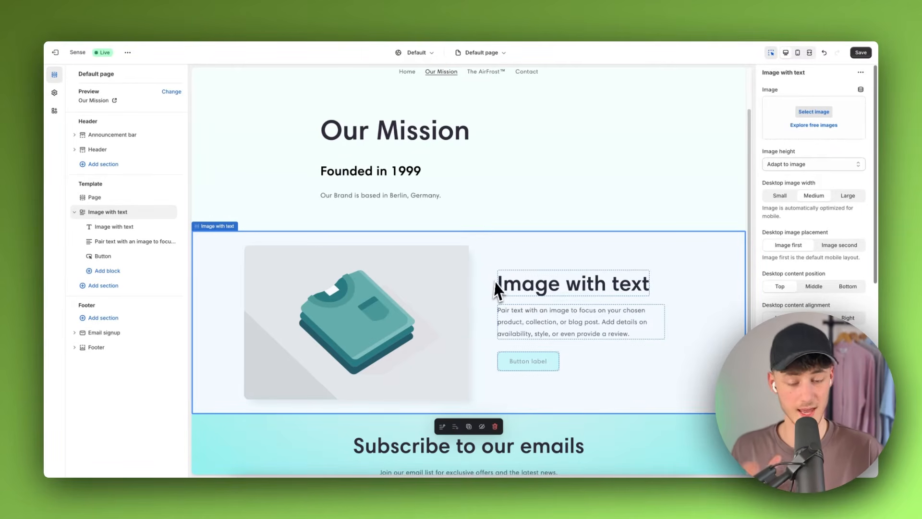
scroll(445, 263, up, 3)
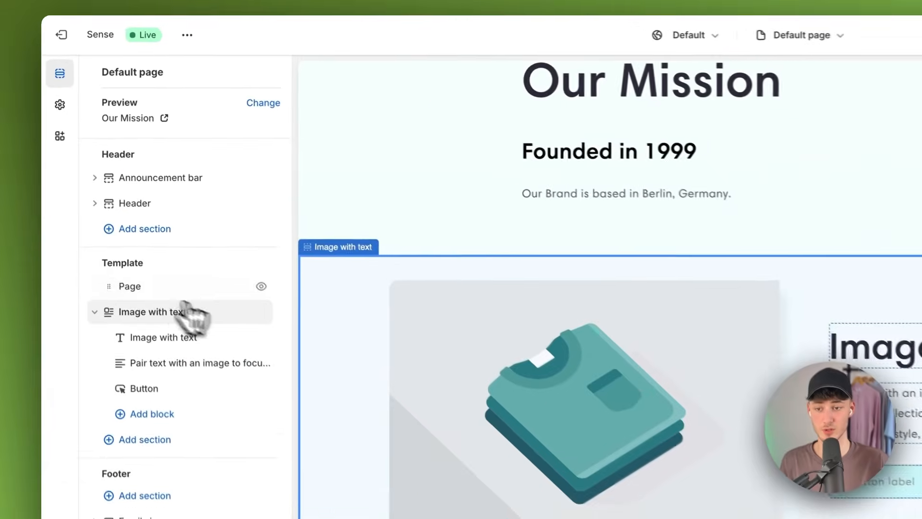
click(249, 320)
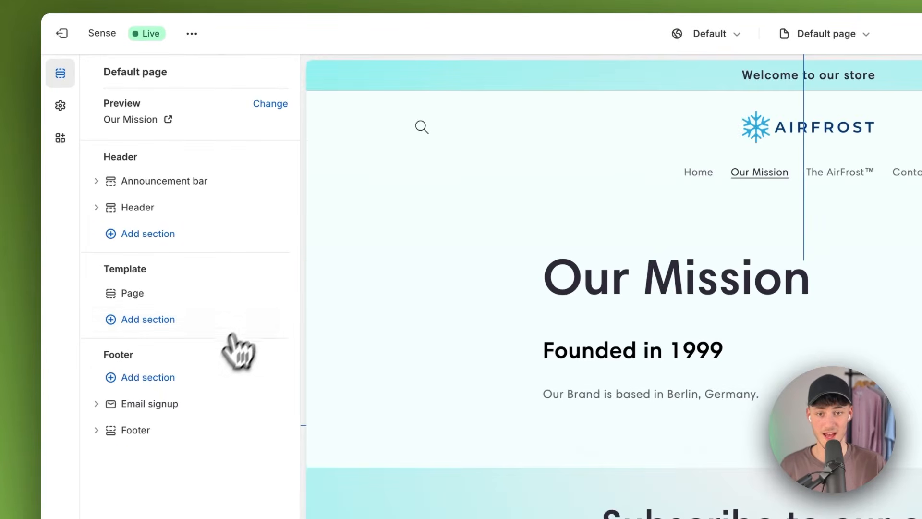
Create a new page template named "our-mission" based on the Default page
click(493, 56)
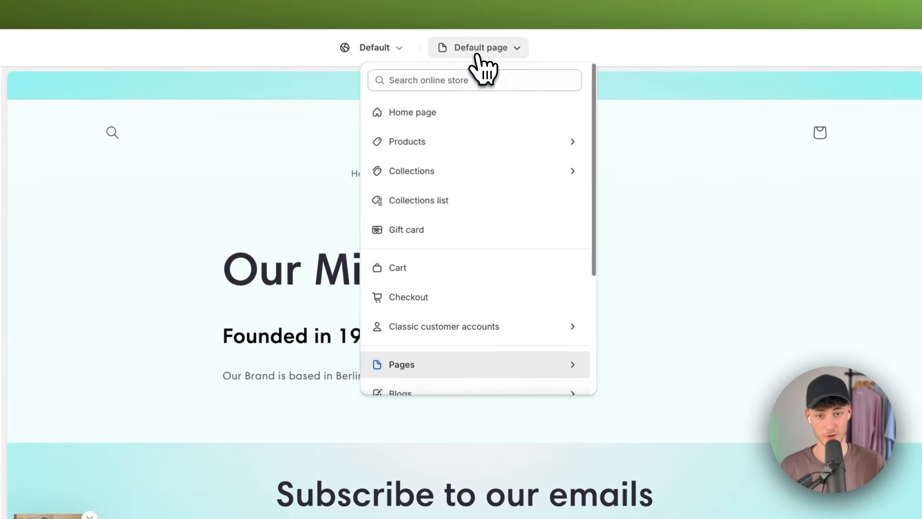
click(433, 364)
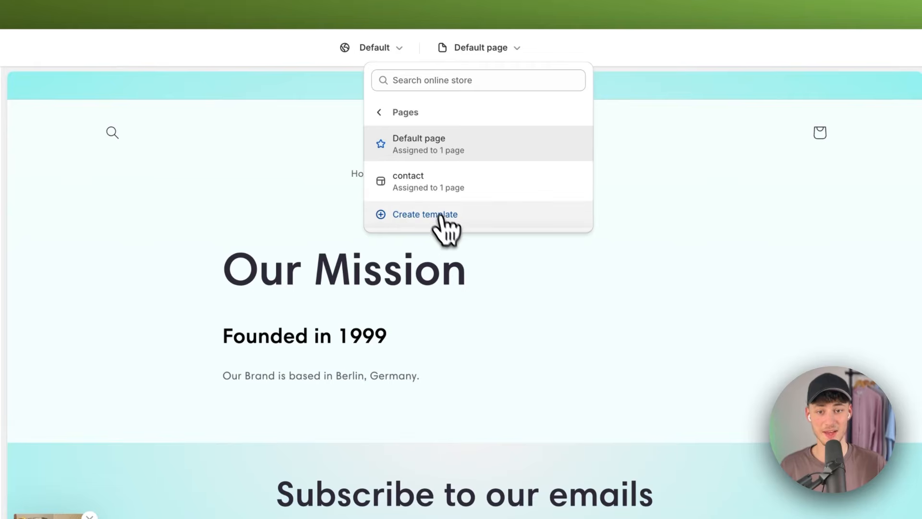
click(427, 216)
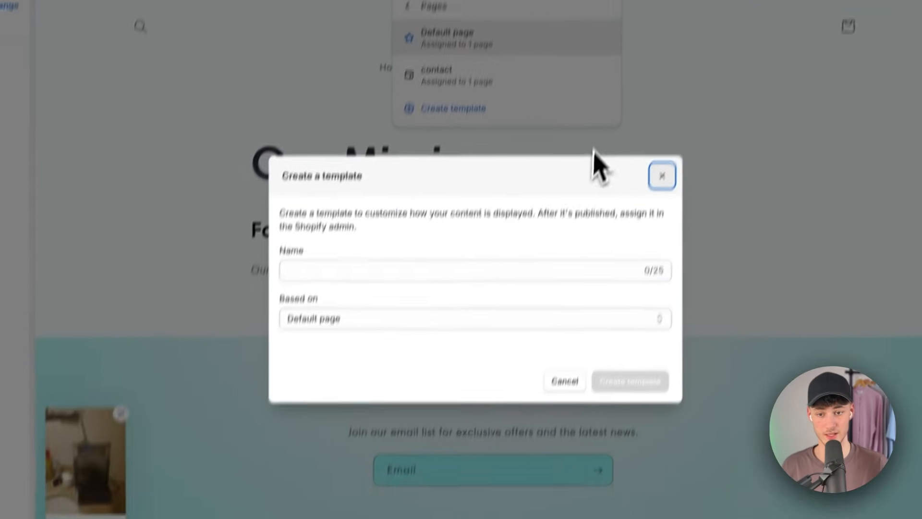
drag(319, 138, 440, 124)
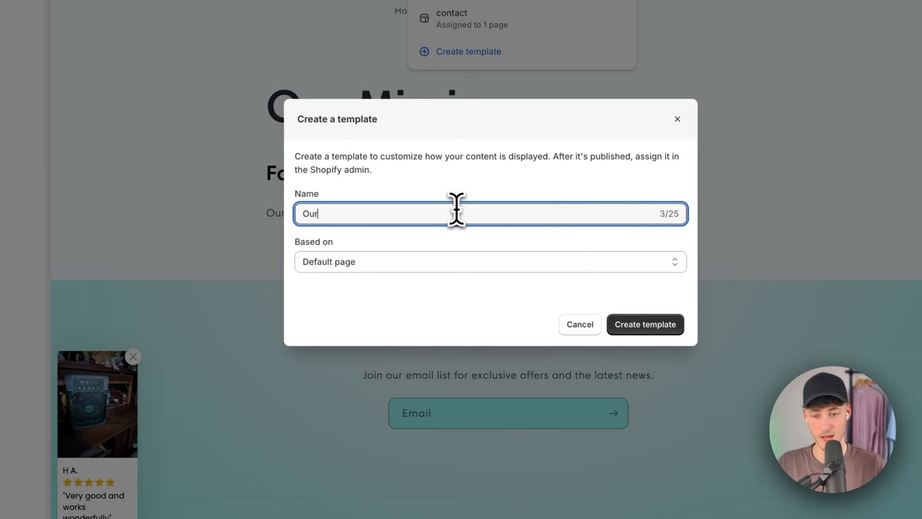
key(Return)
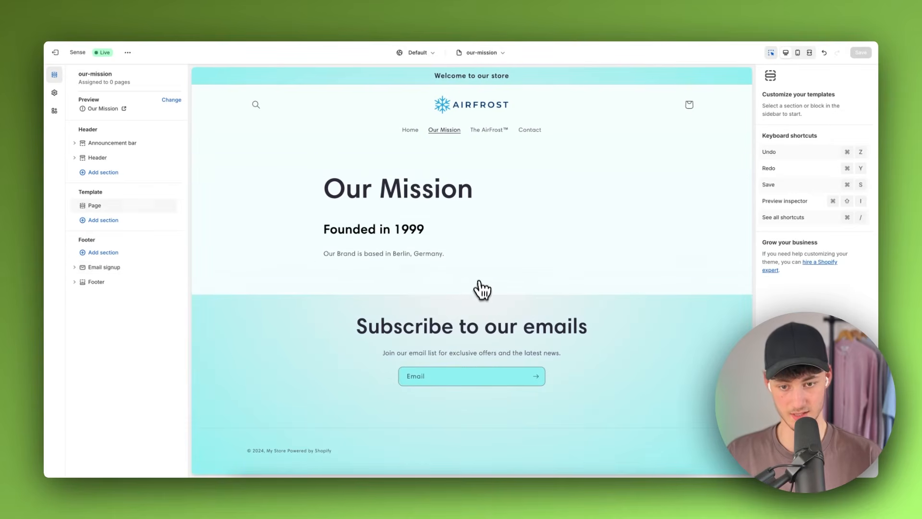
Add a Rich text section below the Page section of the our-mission template
click(124, 220)
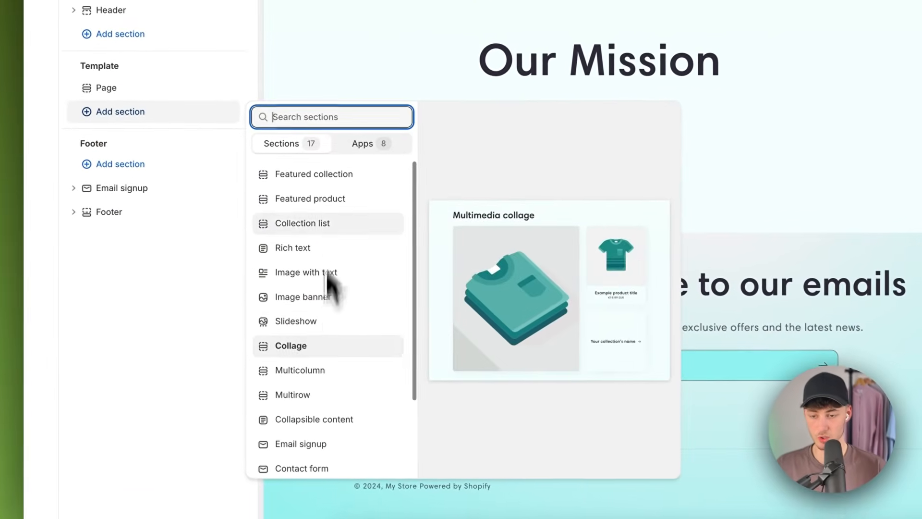
click(324, 250)
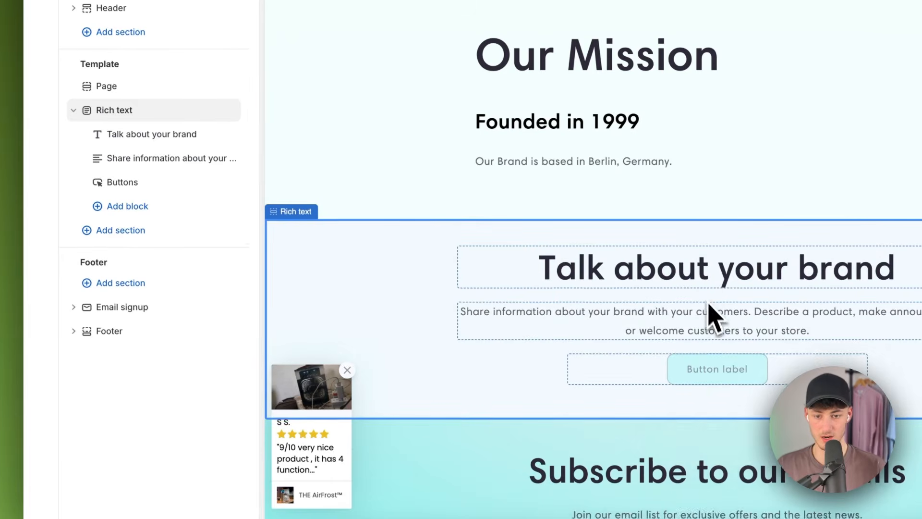
Replace the Rich text section's heading with "dggdffdfgdgdgdfg" and set its heading size to Large
click(734, 96)
triple_click(791, 144)
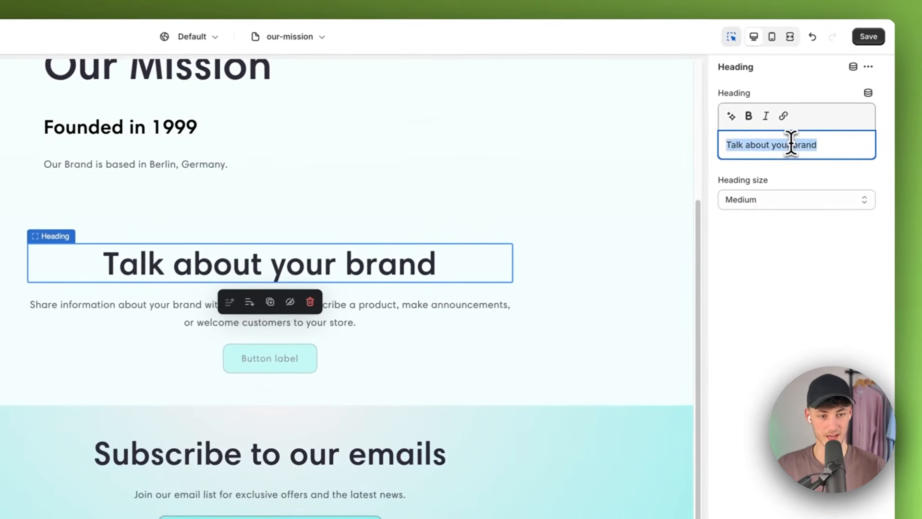
text(dggdffdfgdgdgdfg)
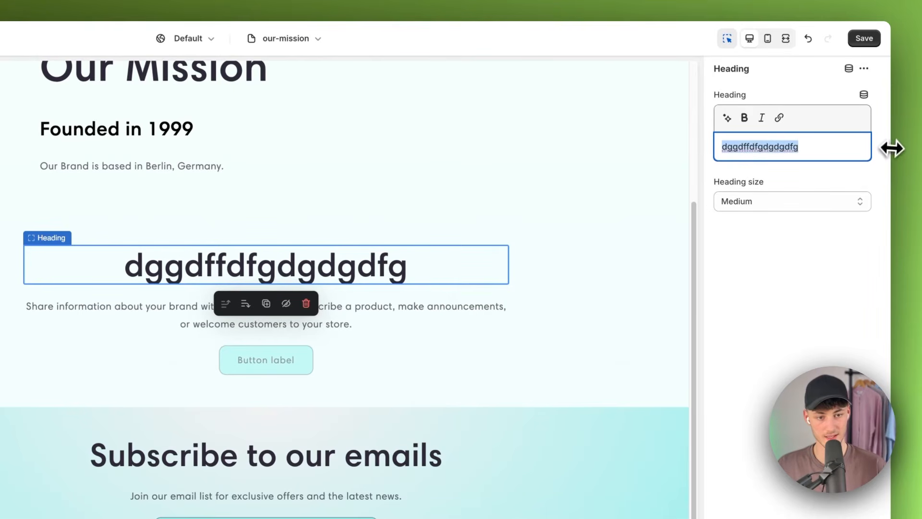
click(749, 199)
click(754, 214)
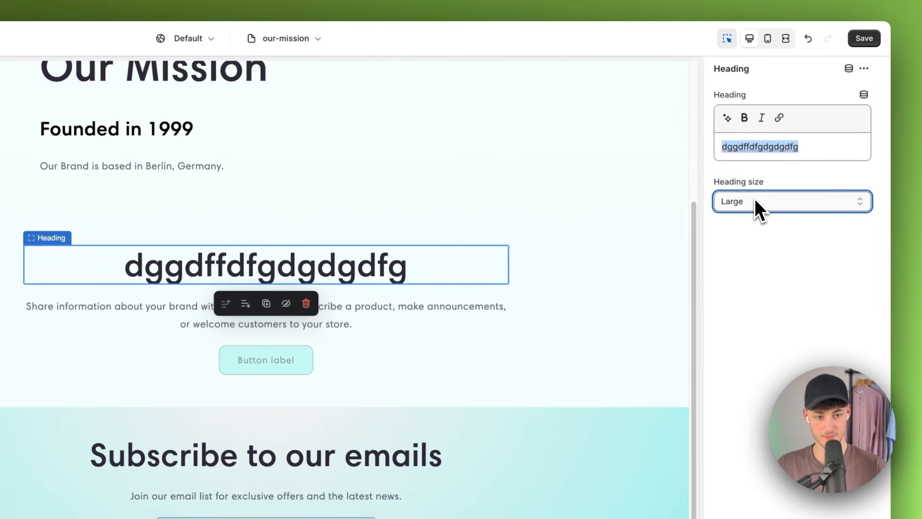
Try replacing the Rich text section's description with "dgdfgdf" and undo the replacement
click(754, 199)
click(756, 192)
click(443, 317)
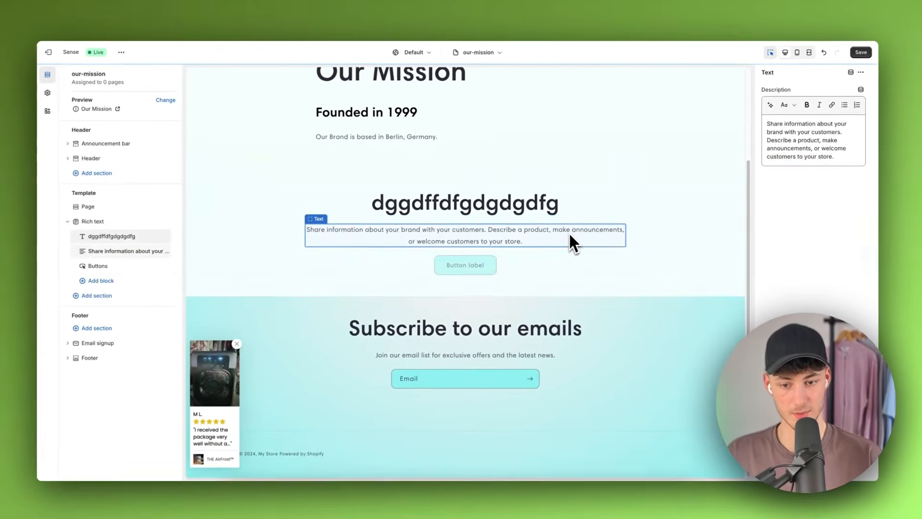
drag(870, 167, 723, 104)
text(dgdfgdf)
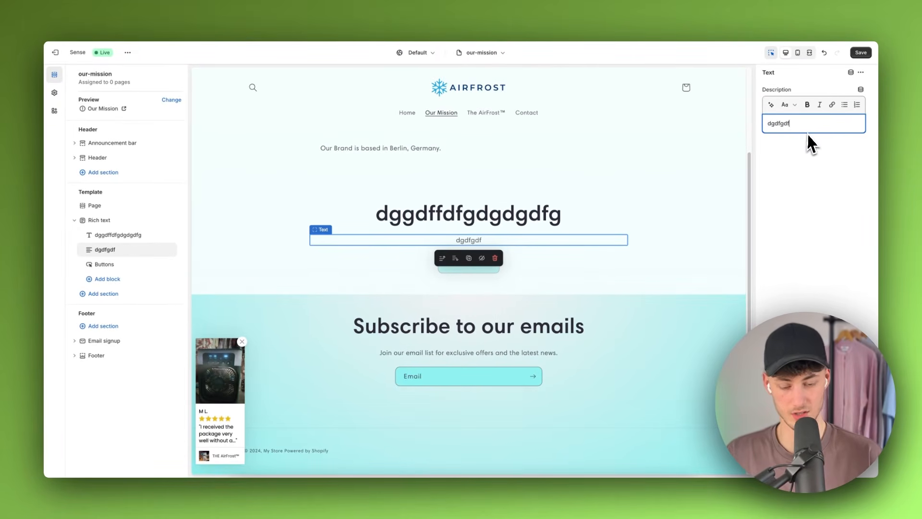
key(ctrl+z)
Clear the first button label in the Rich text section's Buttons block to hide the button
click(530, 265)
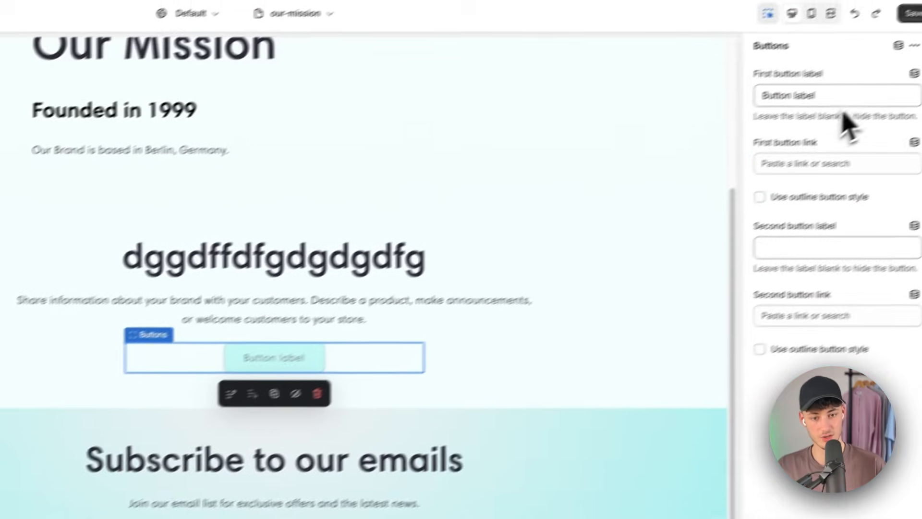
triple_click(808, 126)
key(BackSpace)
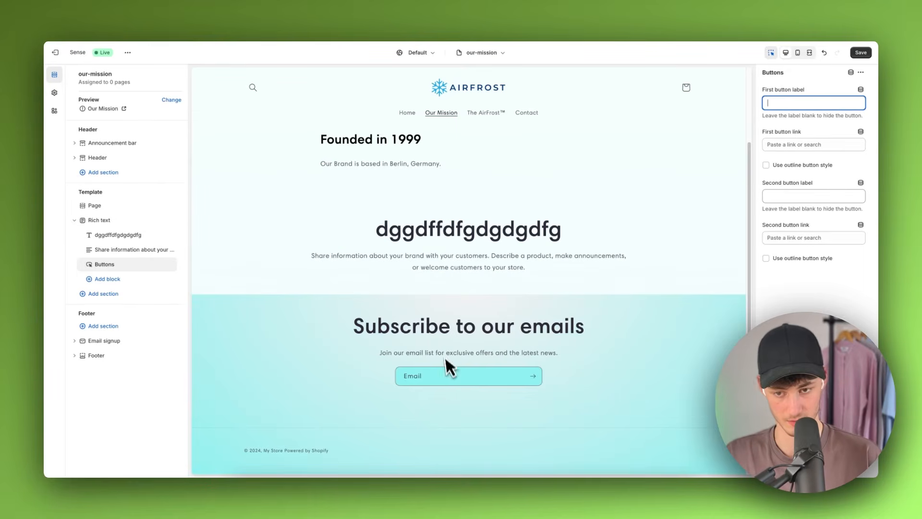
Examine which block types can be added to the Rich text section
click(114, 273)
click(107, 281)
click(106, 280)
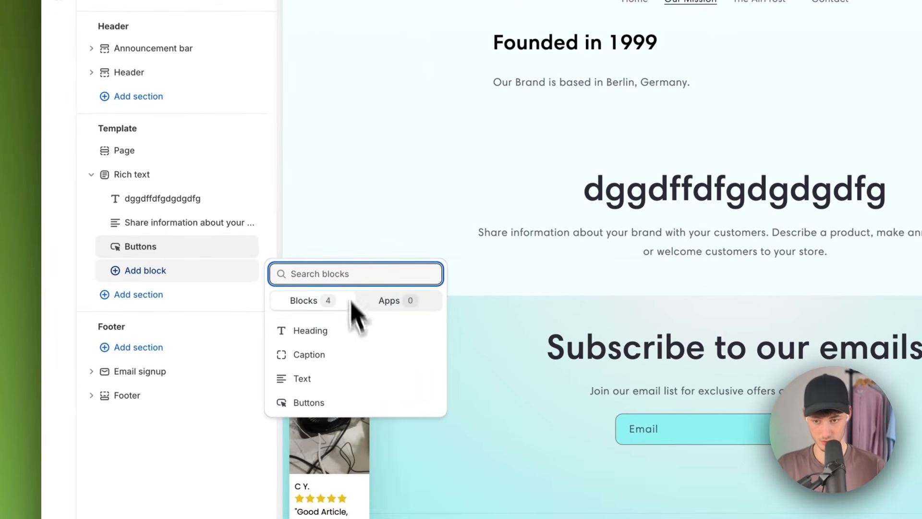
click(481, 289)
Add a Multirow section below the Rich text section of the our-mission template
mouse_move(734, 294)
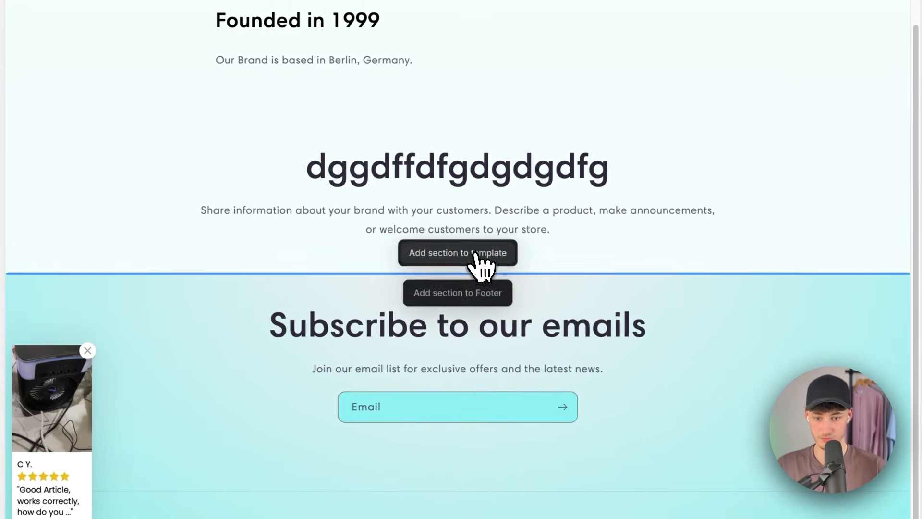
click(91, 174)
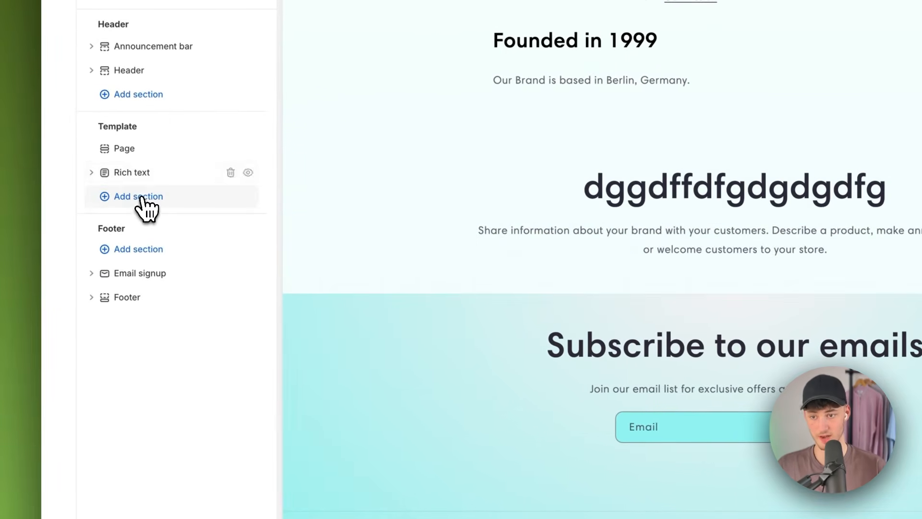
click(142, 198)
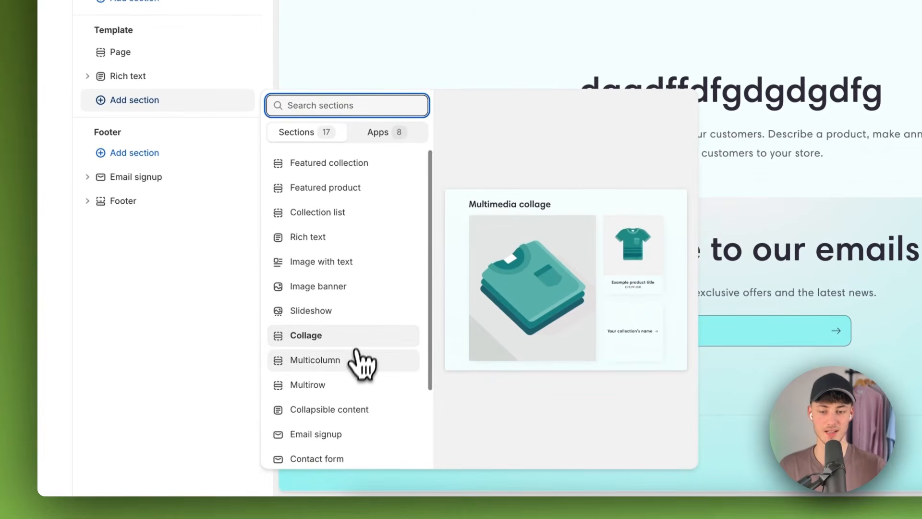
scroll(363, 404, down, 2)
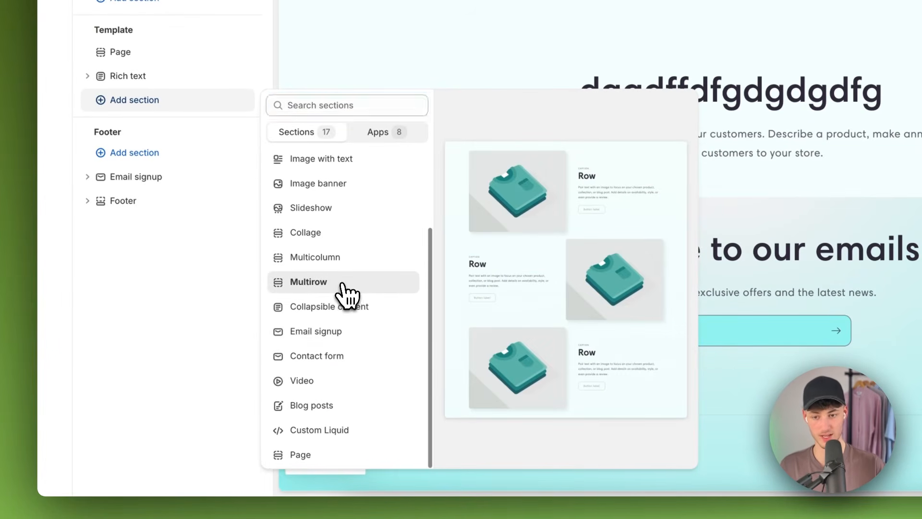
click(342, 286)
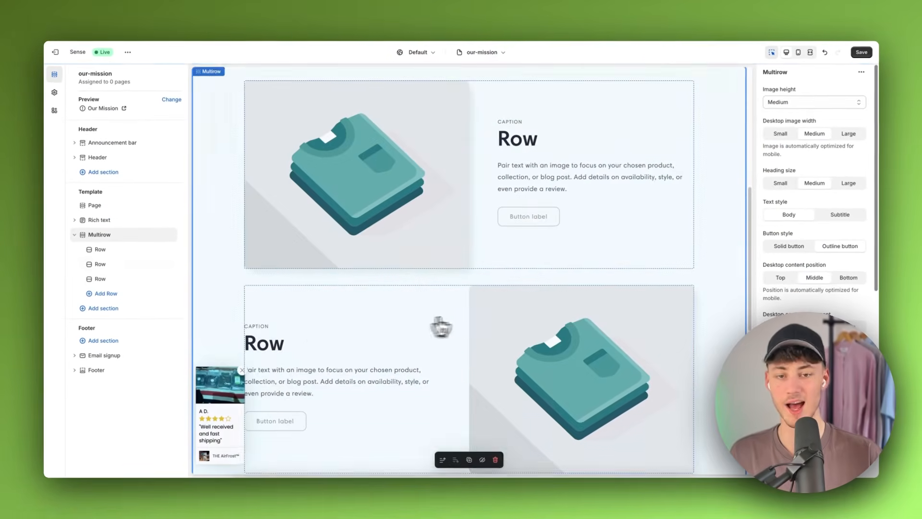
Save the our-mission template and exit the theme editor
scroll(436, 336, up, 7)
scroll(432, 366, down, 13)
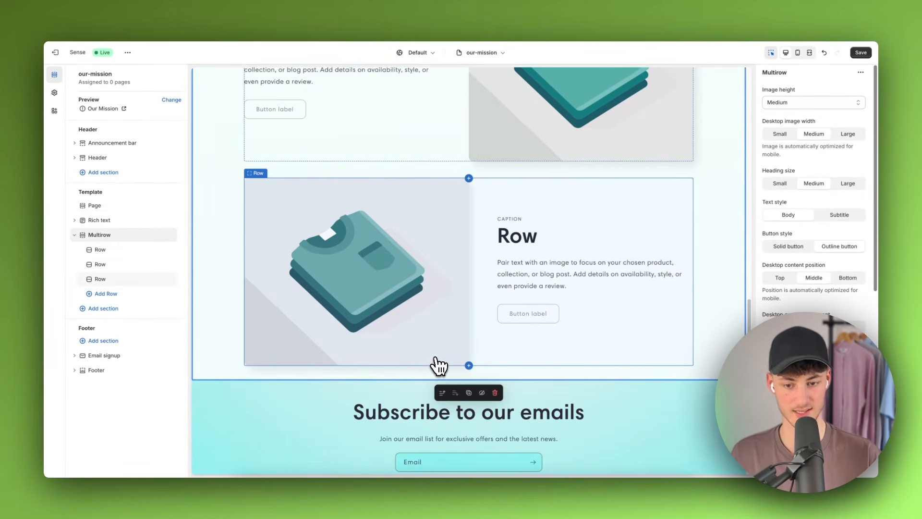
scroll(515, 300, up, 10)
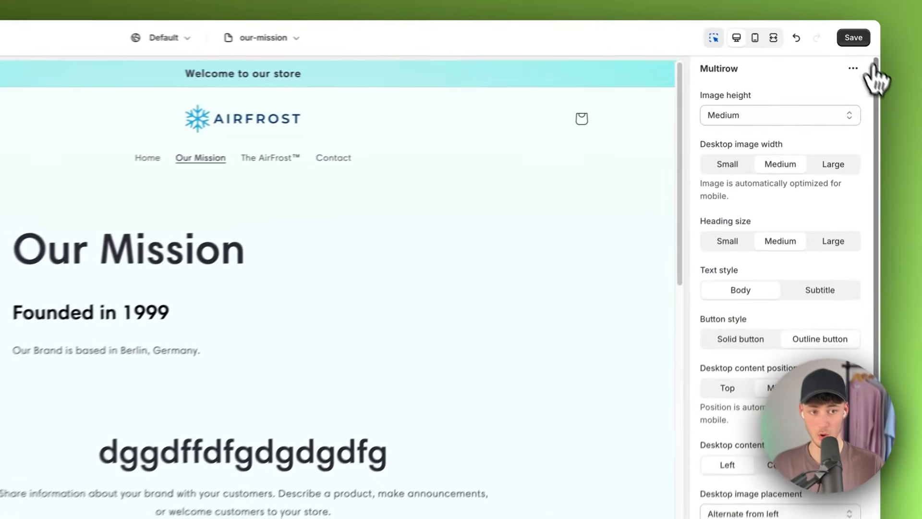
click(860, 52)
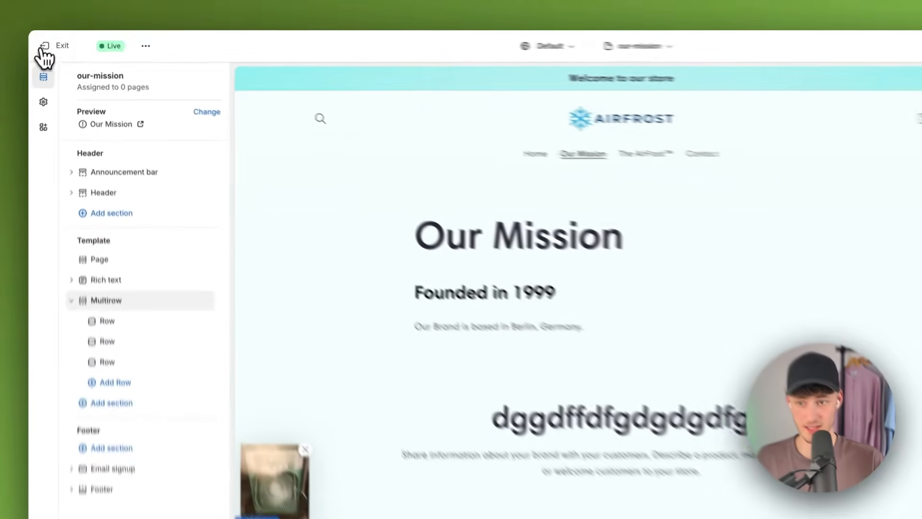
click(56, 52)
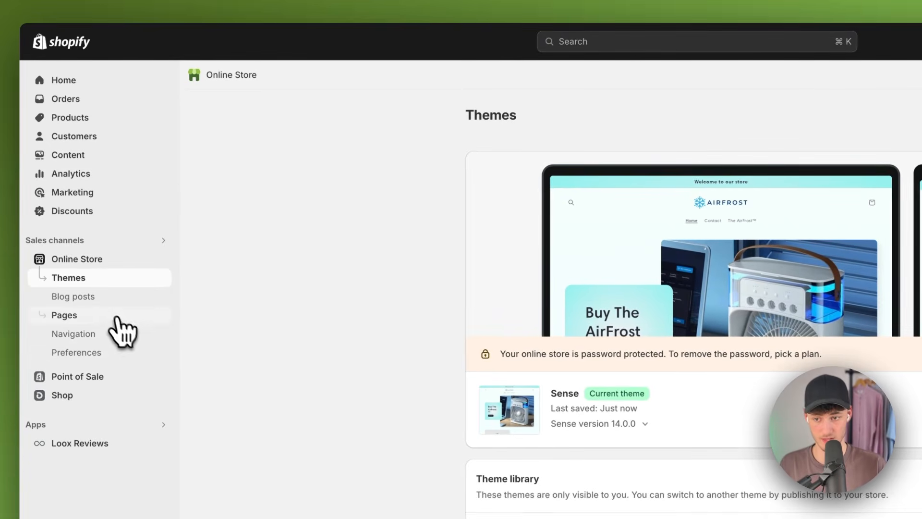
Open the store's Our Mission page for editing, assign it the our-mission theme template and save it
click(89, 316)
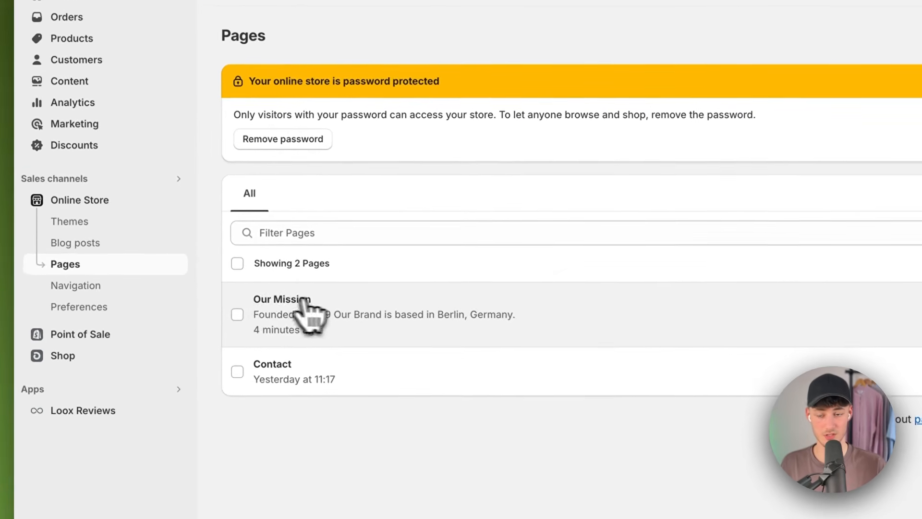
click(259, 346)
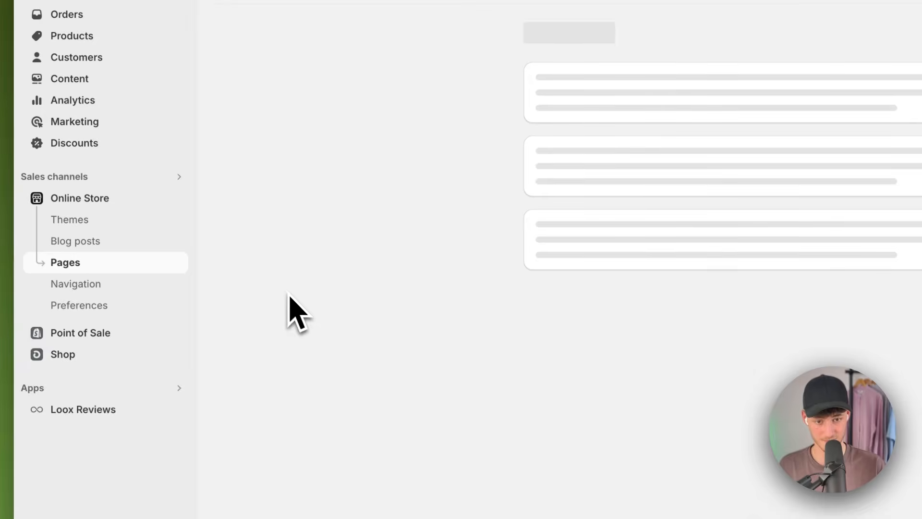
drag(527, 242, 627, 240)
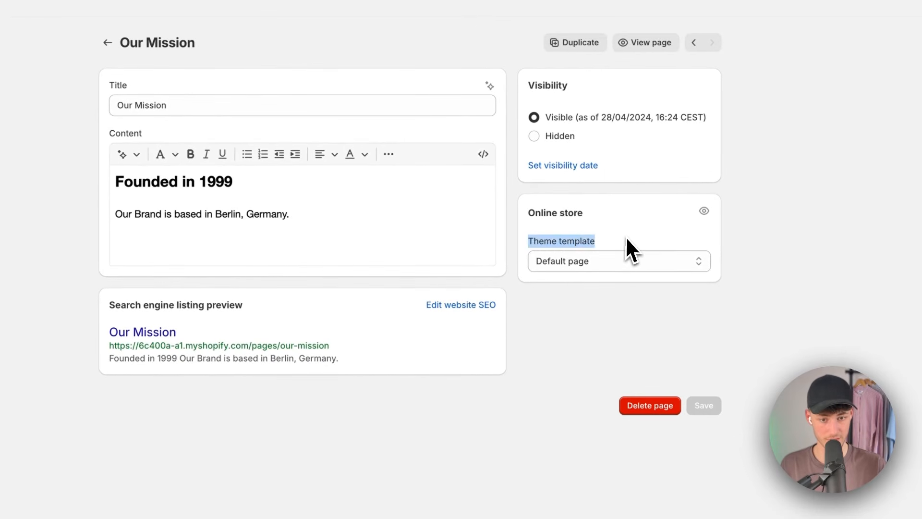
click(586, 263)
click(572, 290)
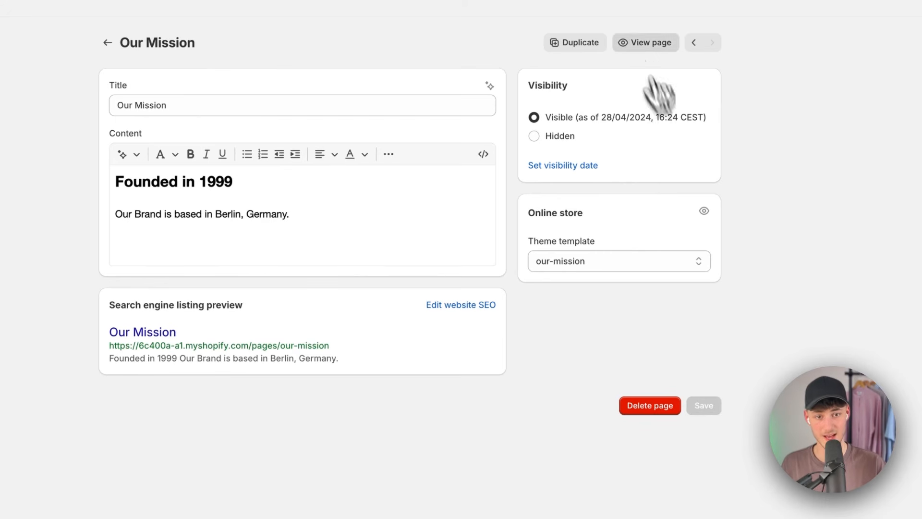
View the Our Mission page in the storefront and compare its sections with those of the Contact page
click(645, 42)
scroll(401, 247, down, 5)
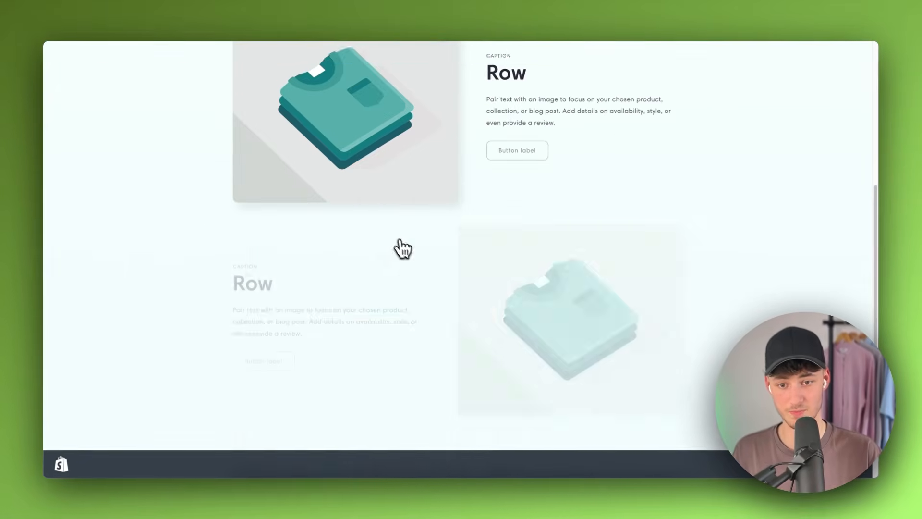
scroll(401, 247, up, 10)
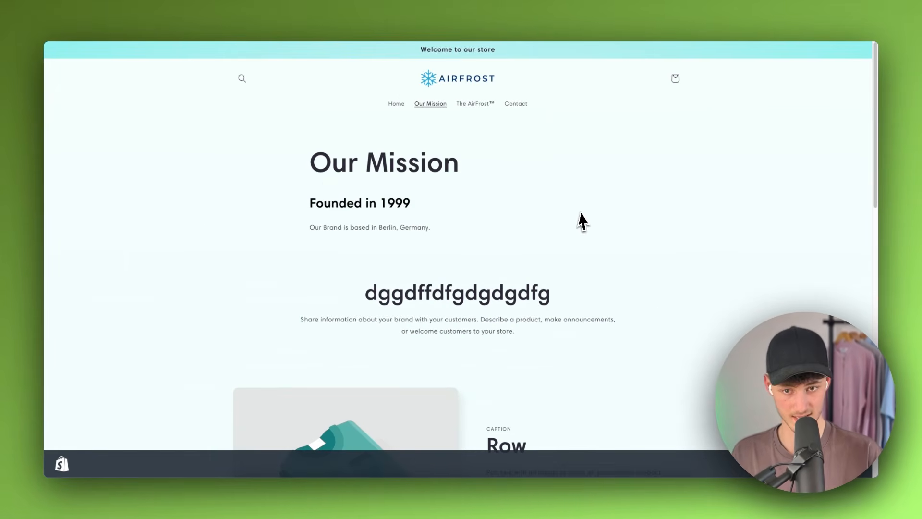
click(516, 109)
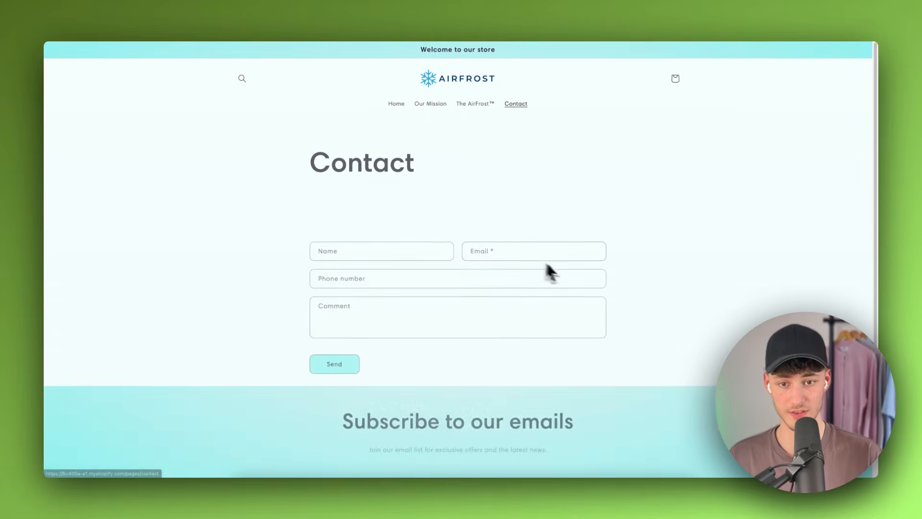
click(432, 106)
scroll(511, 177, down, 2)
scroll(512, 177, down, 4)
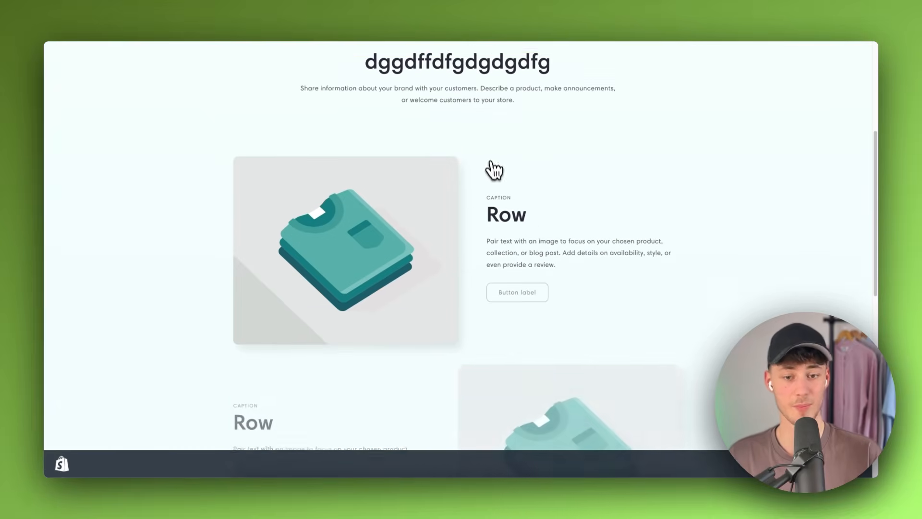
scroll(498, 188, up, 6)
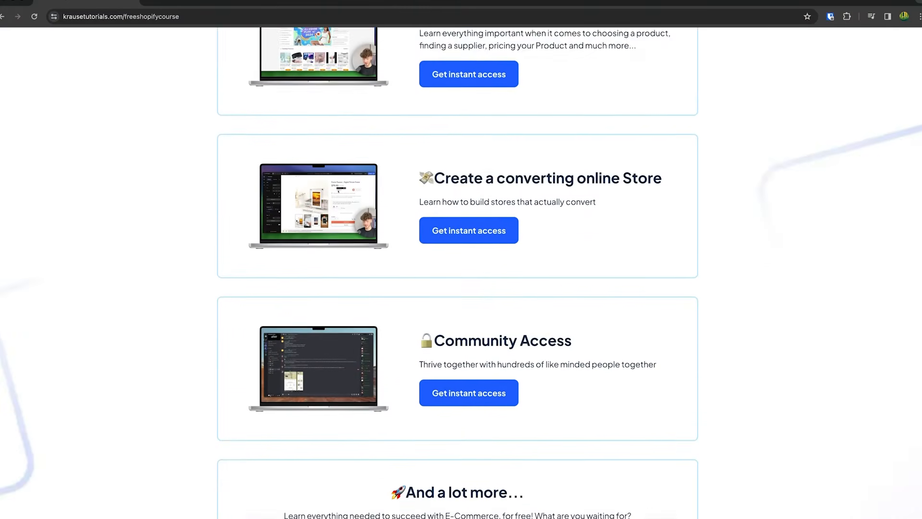
scroll(461, 273, up, 8)
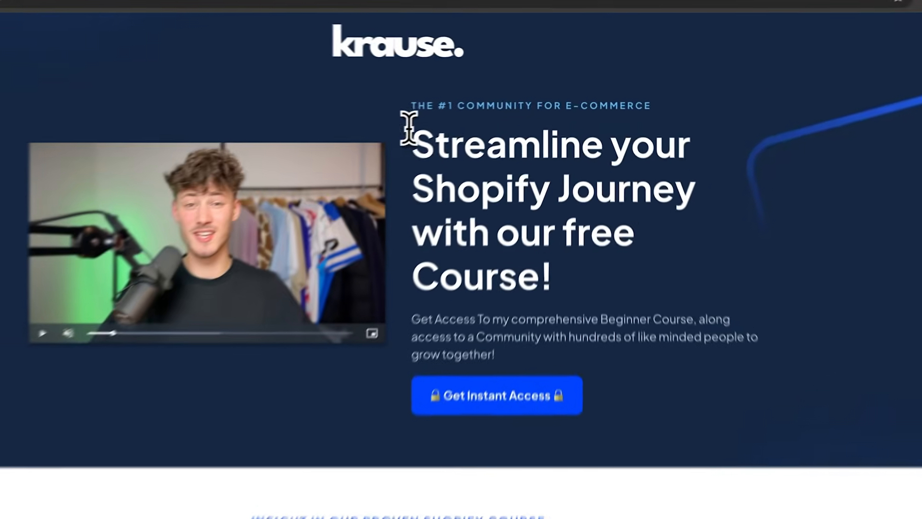
drag(409, 127, 607, 298)
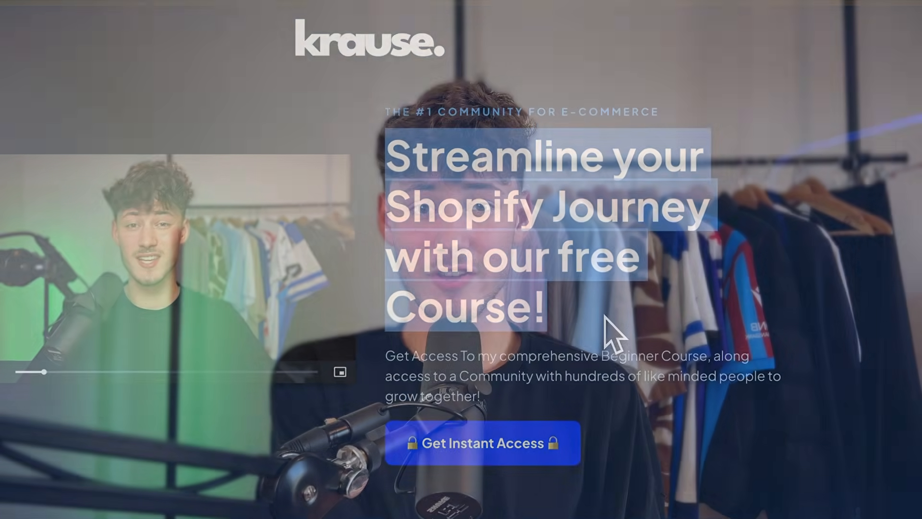